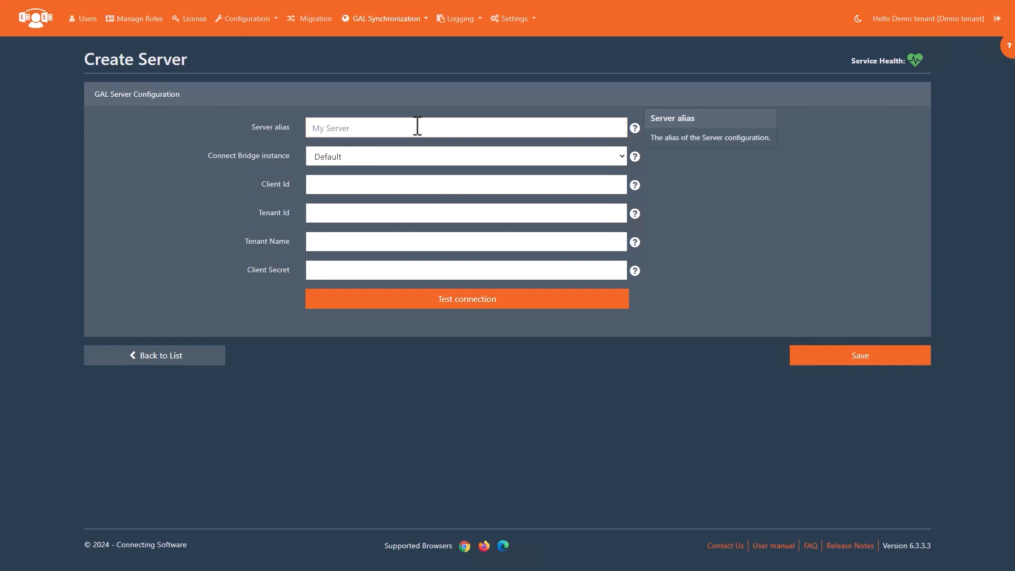
Set the server alias to O365 in the GAL server configuration.
type("O365")
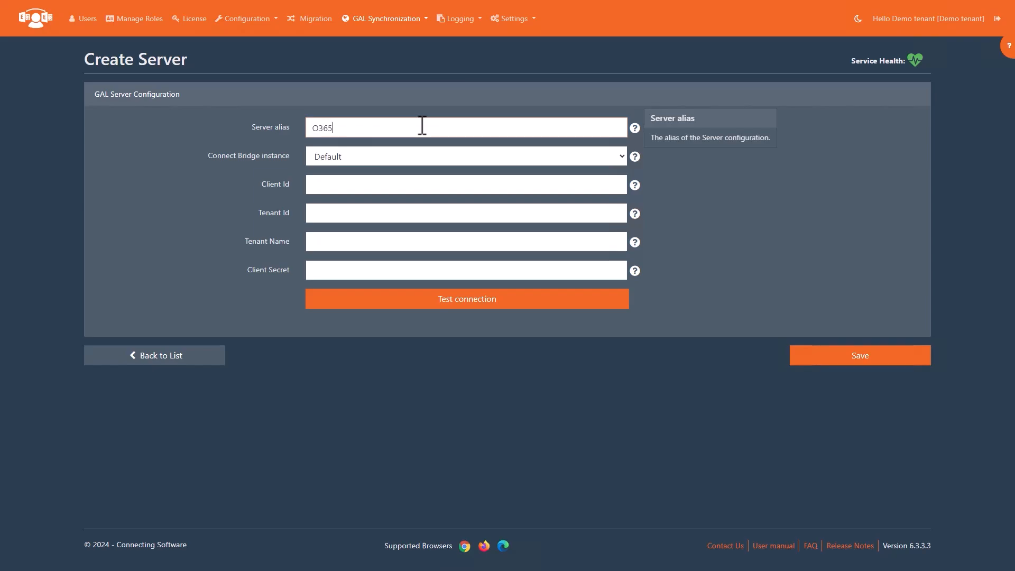
left_click(775, 234)
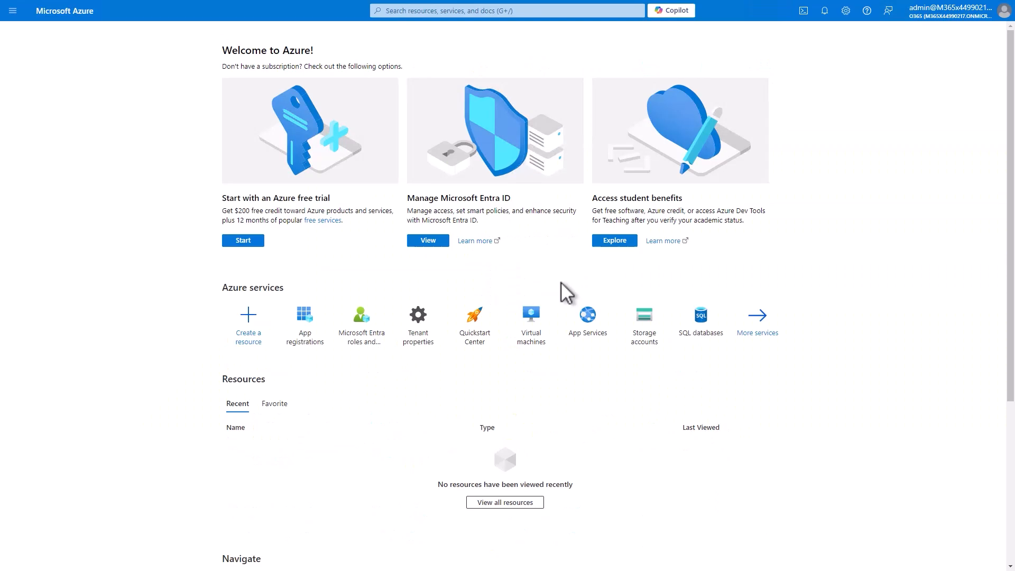
In the Microsoft Azure portal, search for "app registr" and open the App registrations service.
left_click(441, 11)
type("app regist")
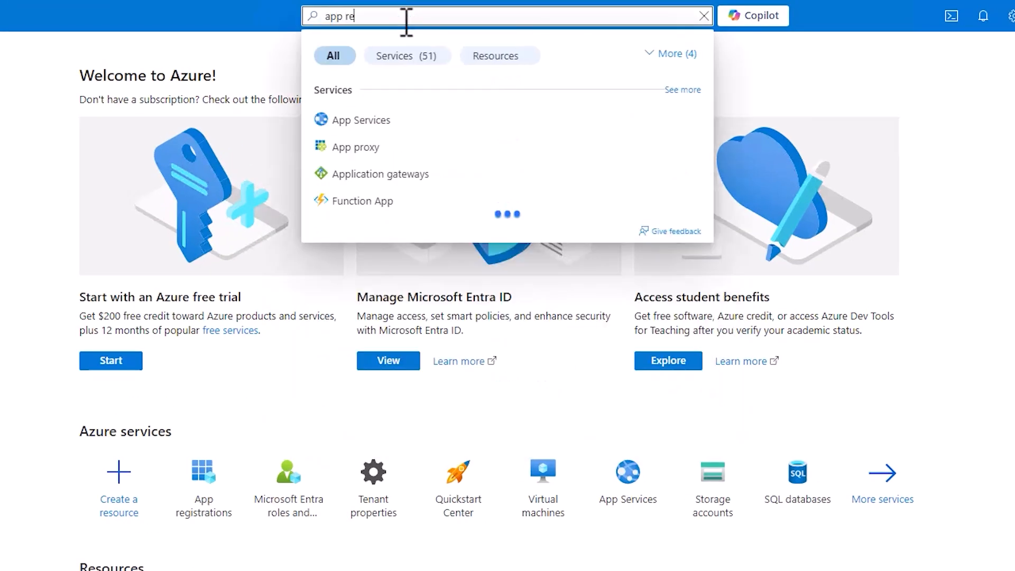
type("r")
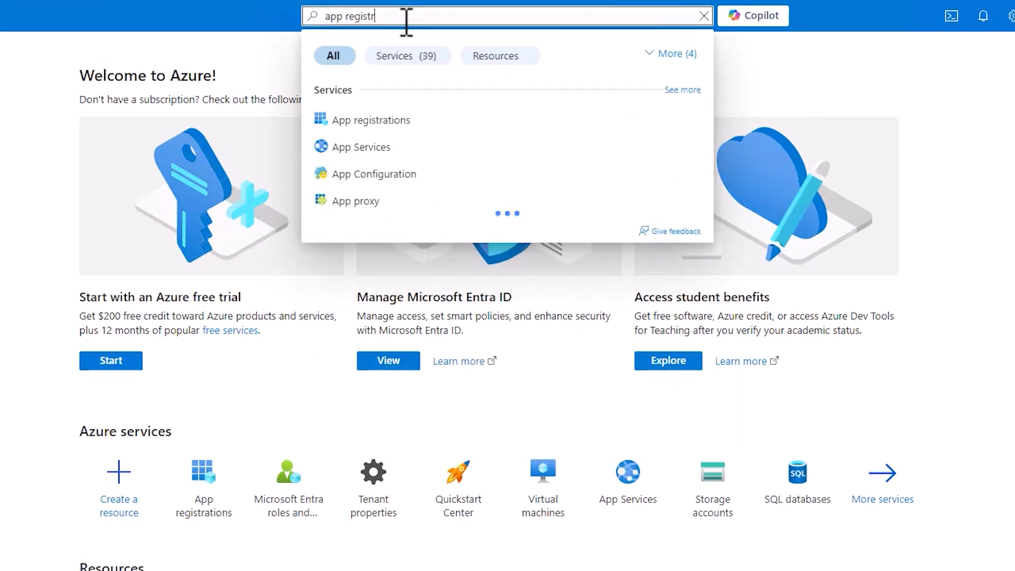
left_click(385, 109)
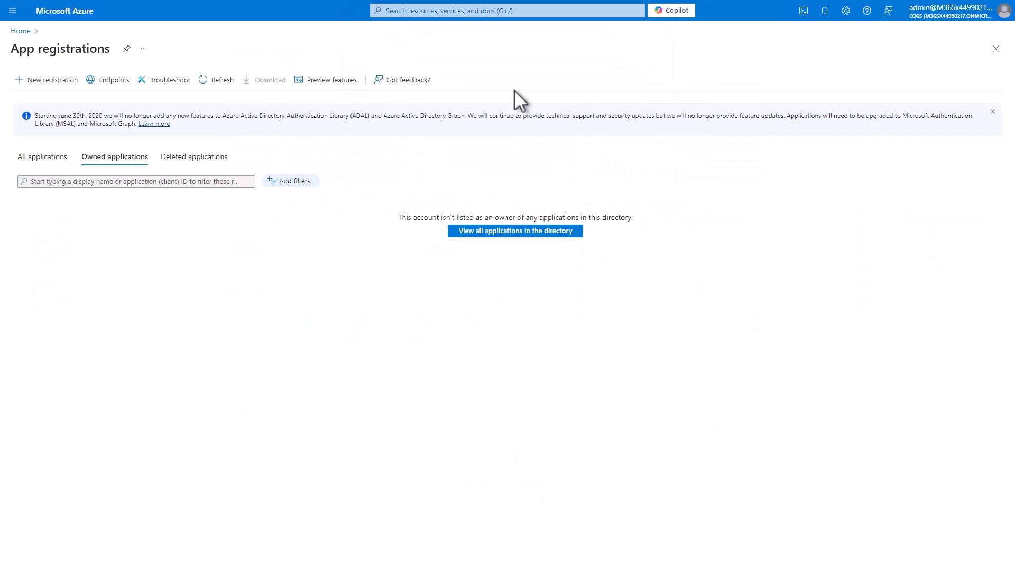
Register a new application named GAL o365 for accounts in any organizational directory (Multitenant) and personal Microsoft accounts.
left_click(46, 80)
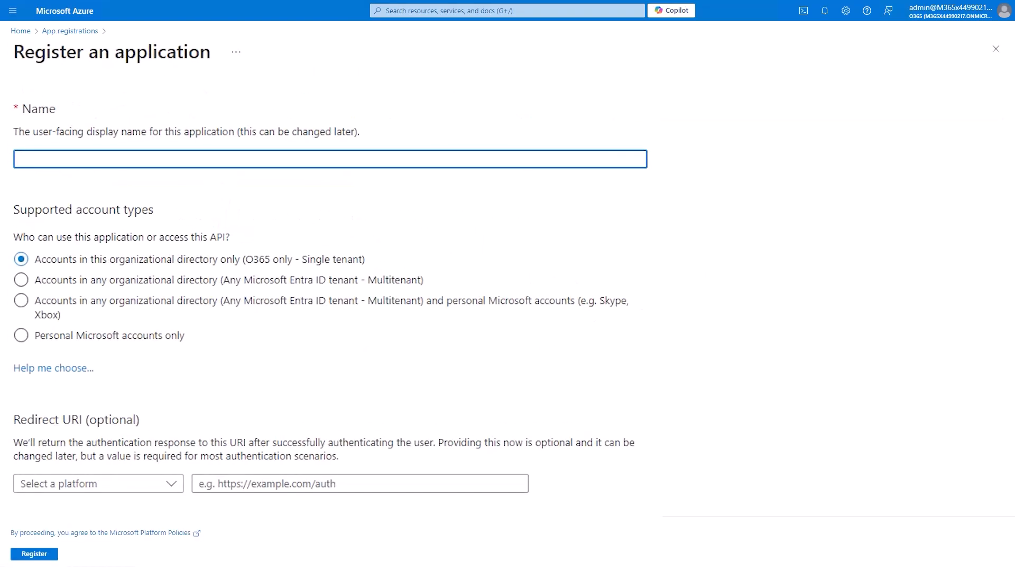
type("GAL o365")
left_click(170, 312)
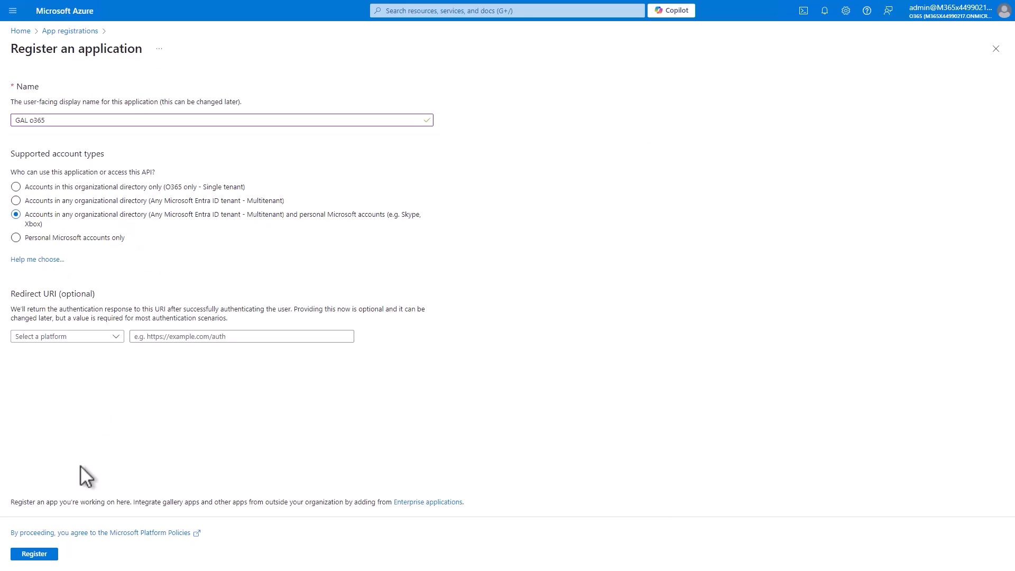
left_click(33, 553)
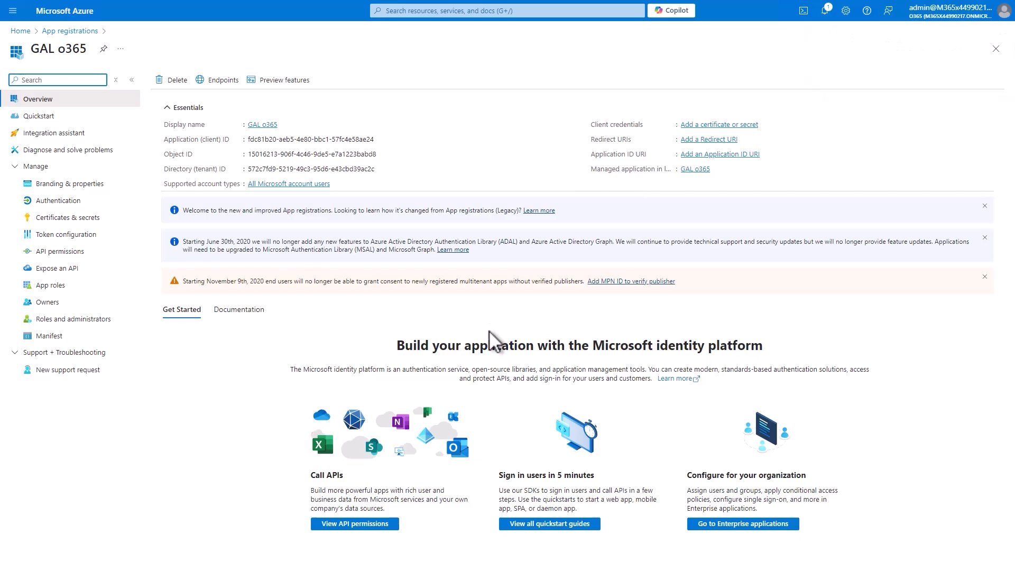
Search for "roles", open Microsoft Entra roles and administrators, and open the Exchange Administrator role's assignments.
left_click(458, 11)
type("roles")
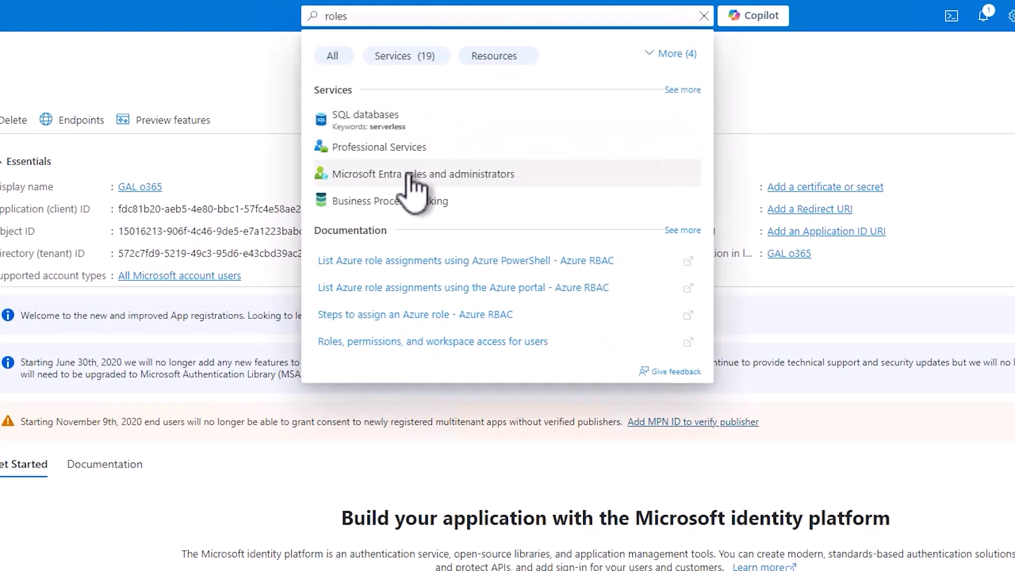
left_click(409, 174)
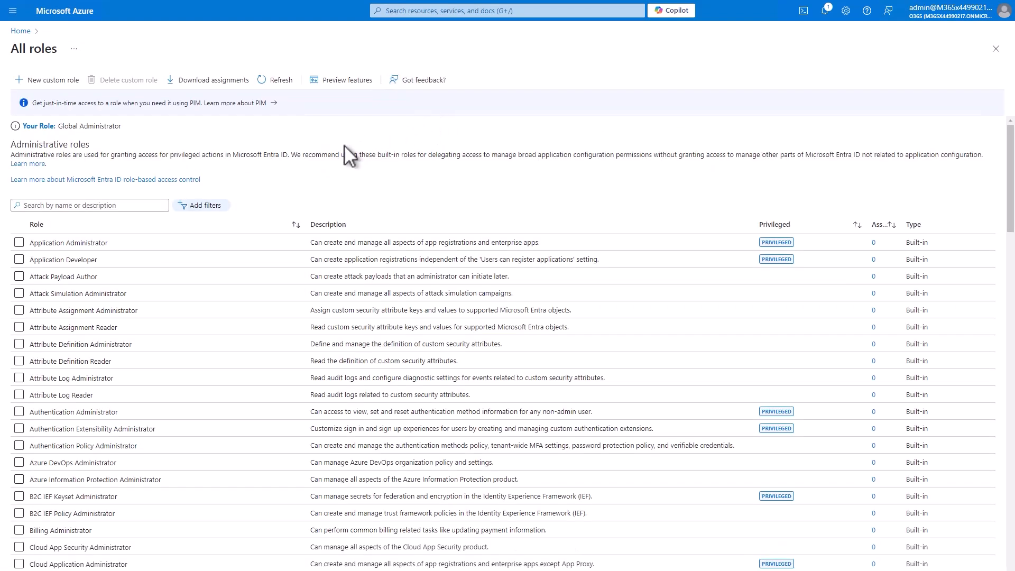
scroll(222, 212, "down", 4)
scroll(168, 293, "down", 3)
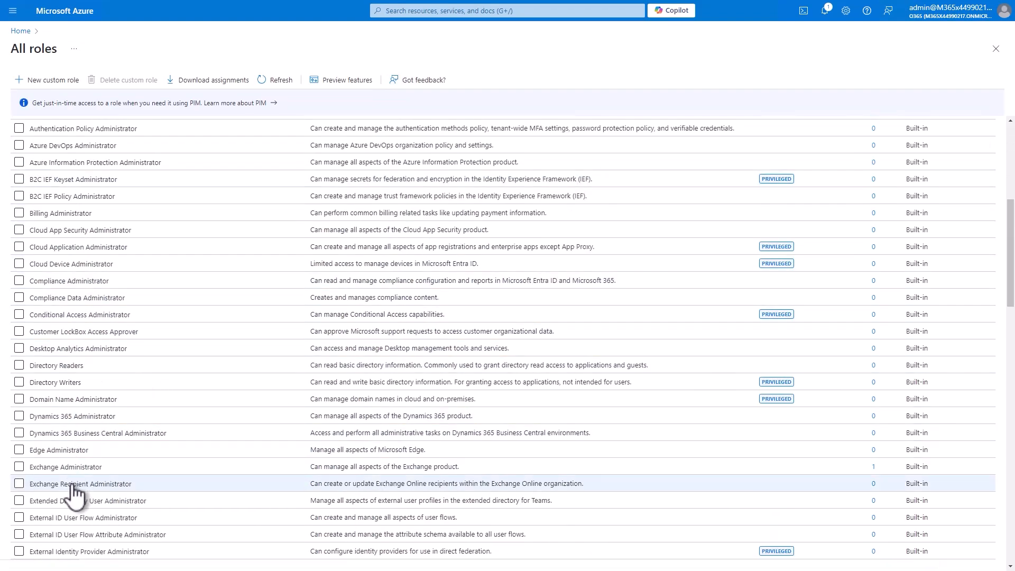
left_click(71, 468)
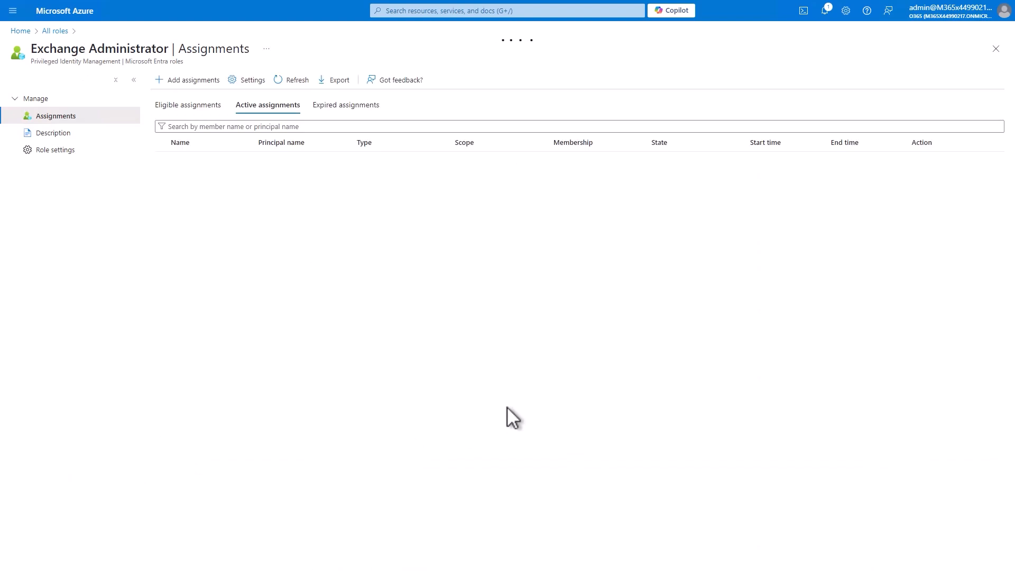
Start a new Exchange Administrator assignment and select the GAL o365 enterprise application as its member.
left_click(194, 88)
left_click(98, 321)
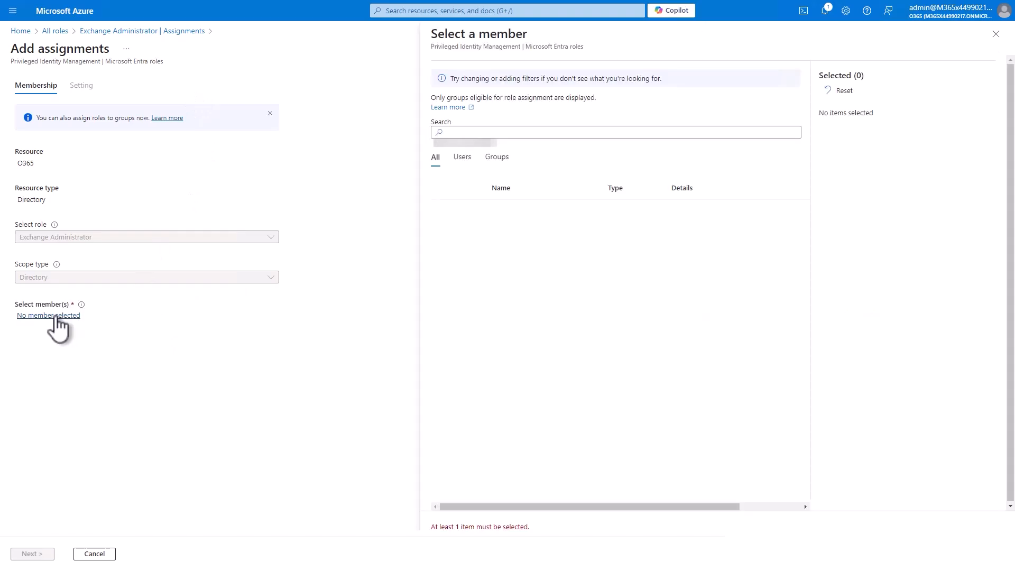
left_click(478, 133)
type("gal o")
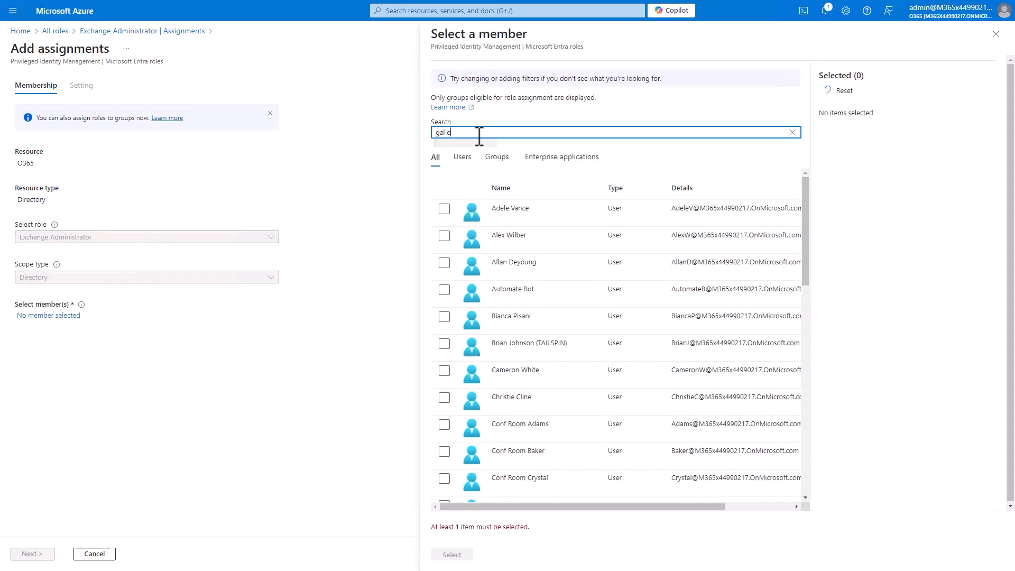
type("365")
left_click(445, 209)
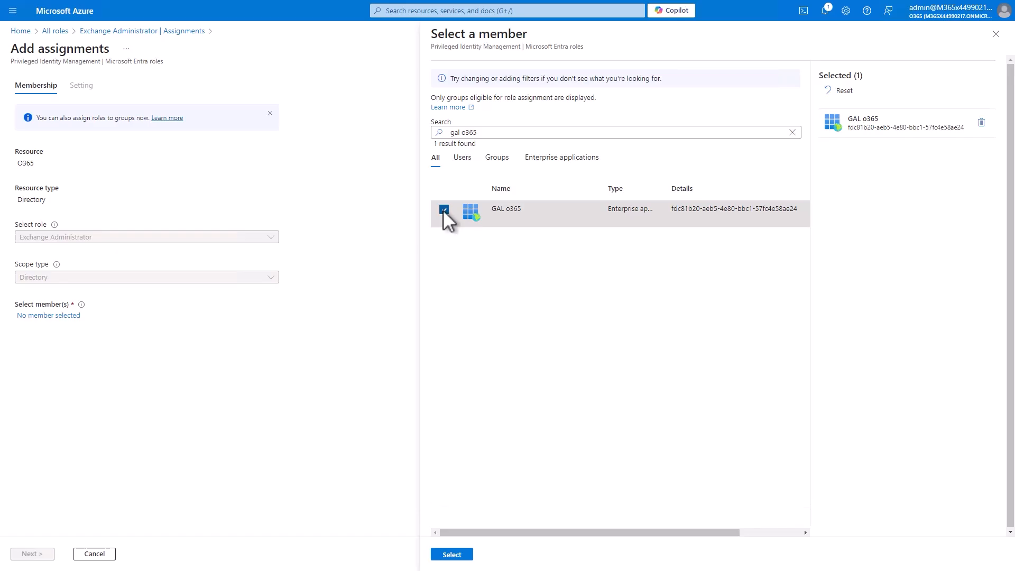
left_click(452, 554)
Assign the role with the justification GAL SYNC and refresh the assignments list.
left_click(37, 554)
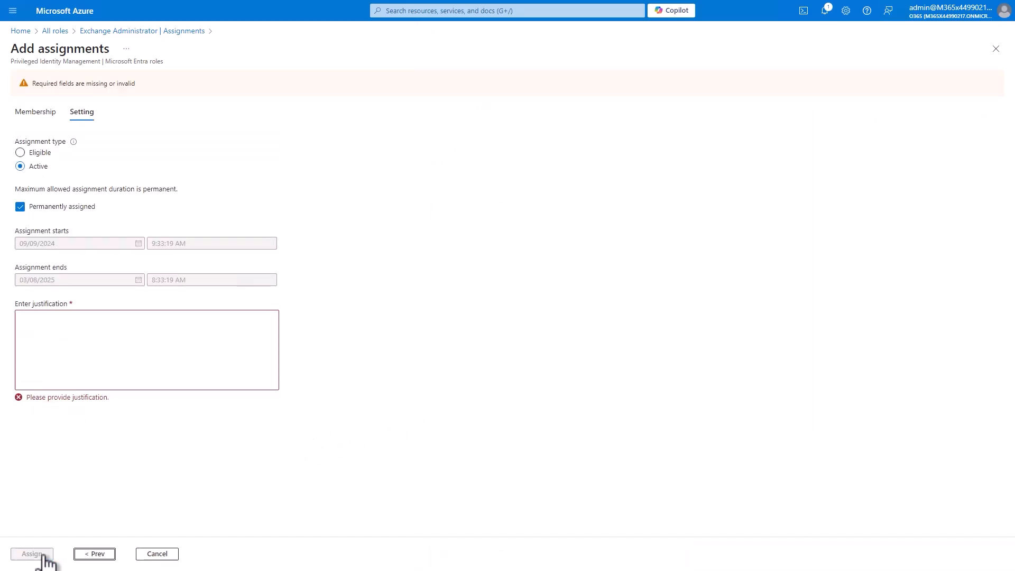
left_click(146, 349)
type("GAL SYNC")
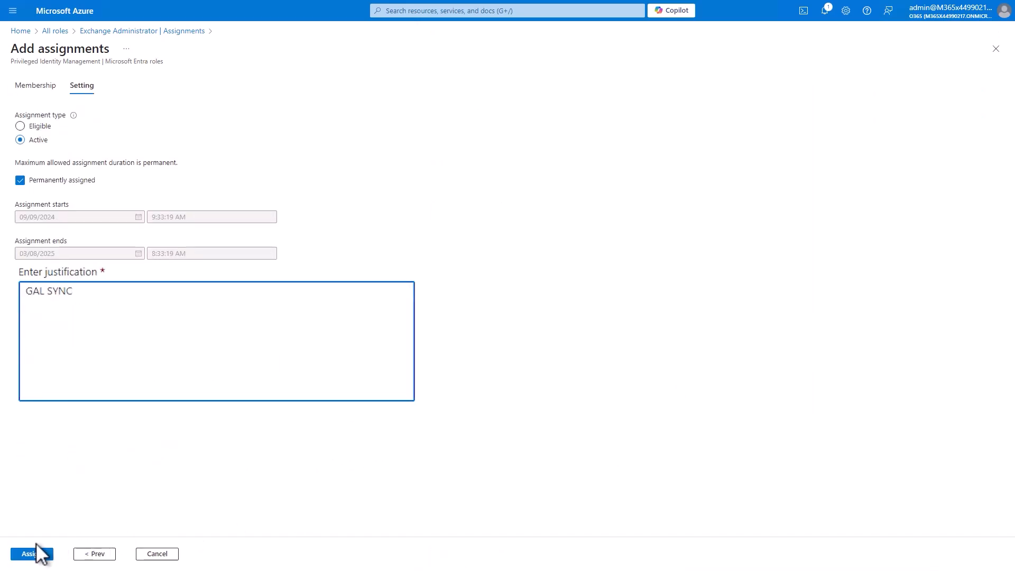
left_click(37, 553)
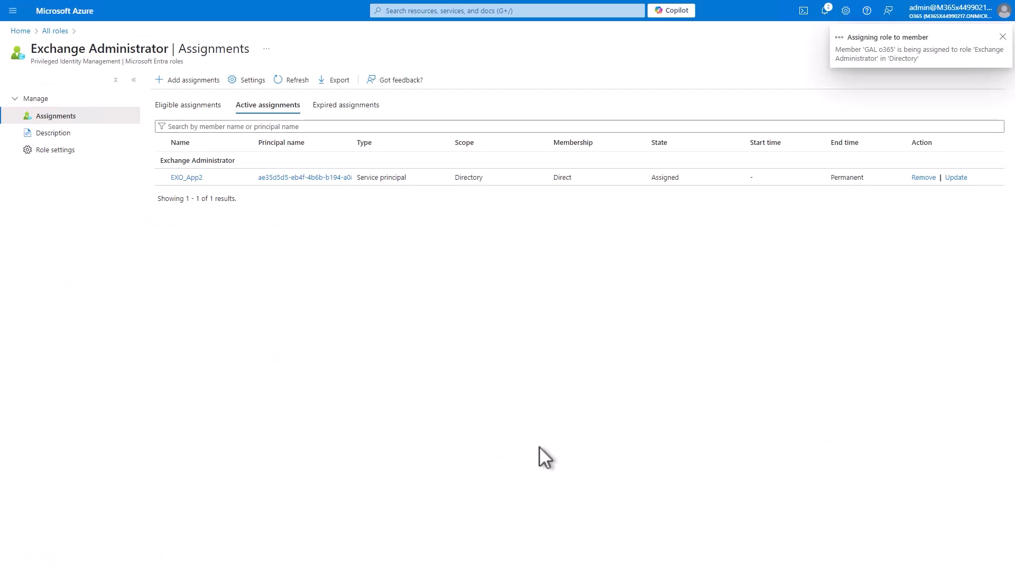
key("F5")
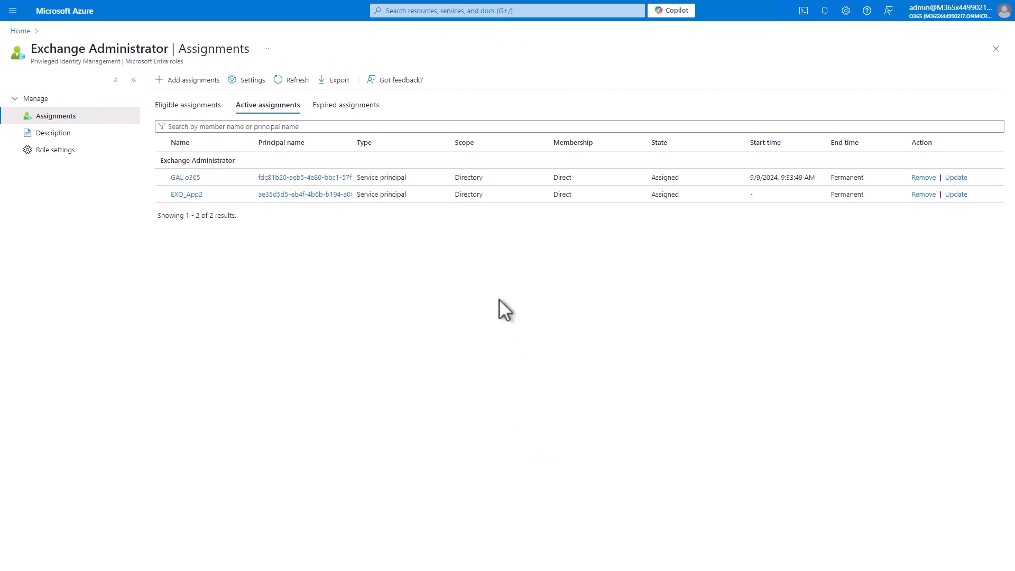
Return to App registrations and open the GAL o365 application's overview.
left_click(436, 10)
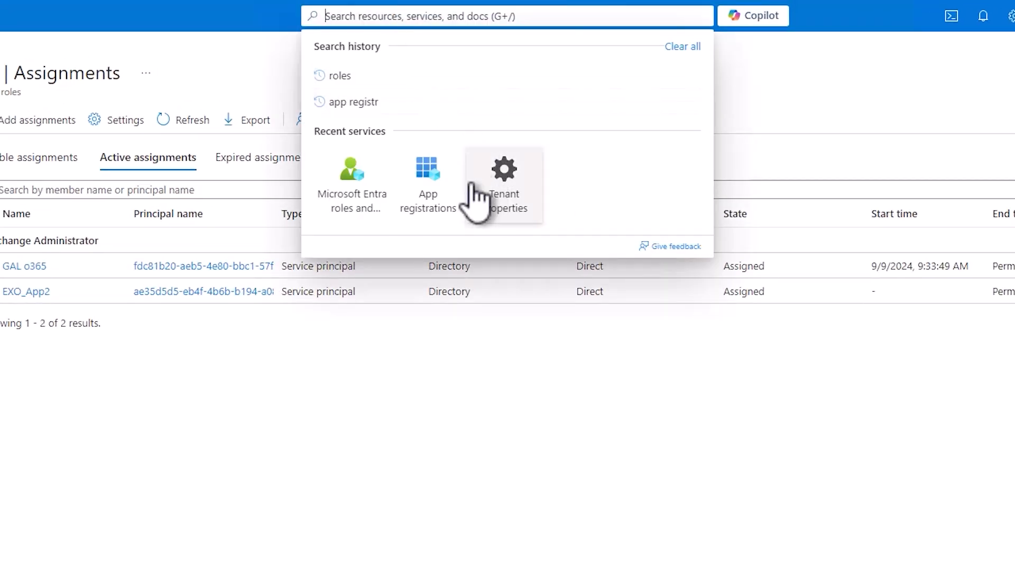
left_click(484, 125)
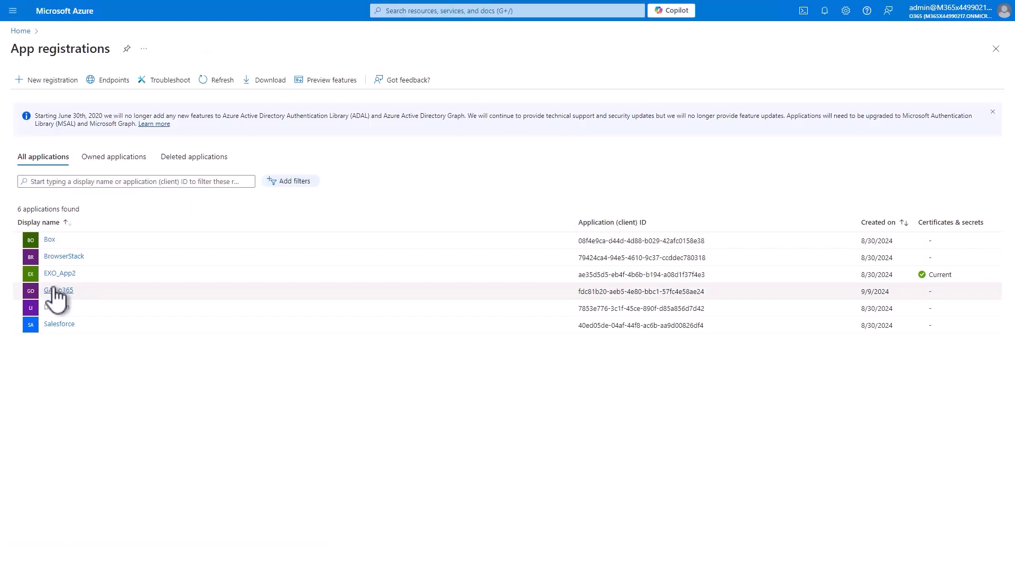
left_click(53, 290)
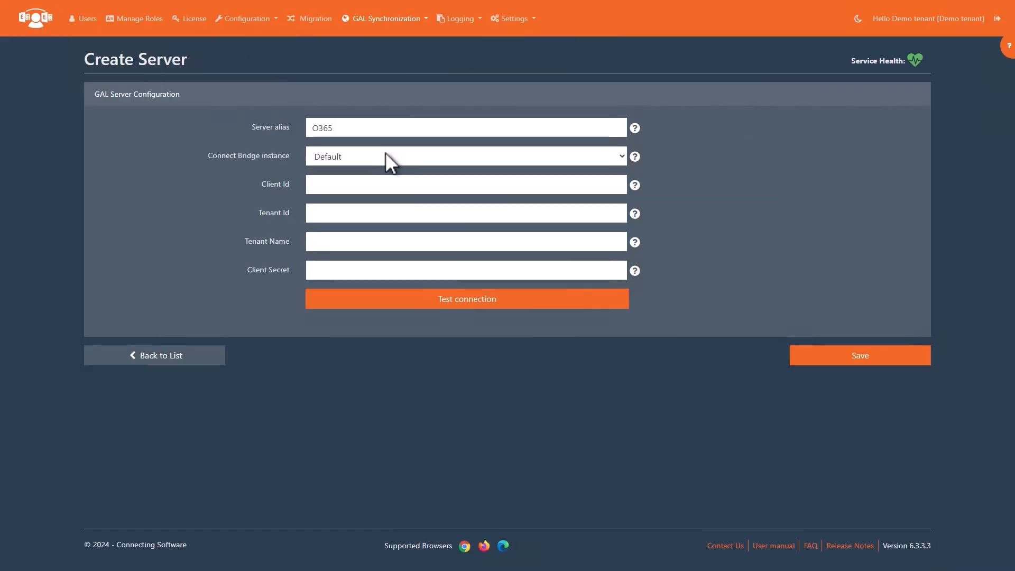
Back in the Create Server form, enter the GAL o365 application's client ID and tenant ID, and set the tenant name to O365.
left_click(347, 184)
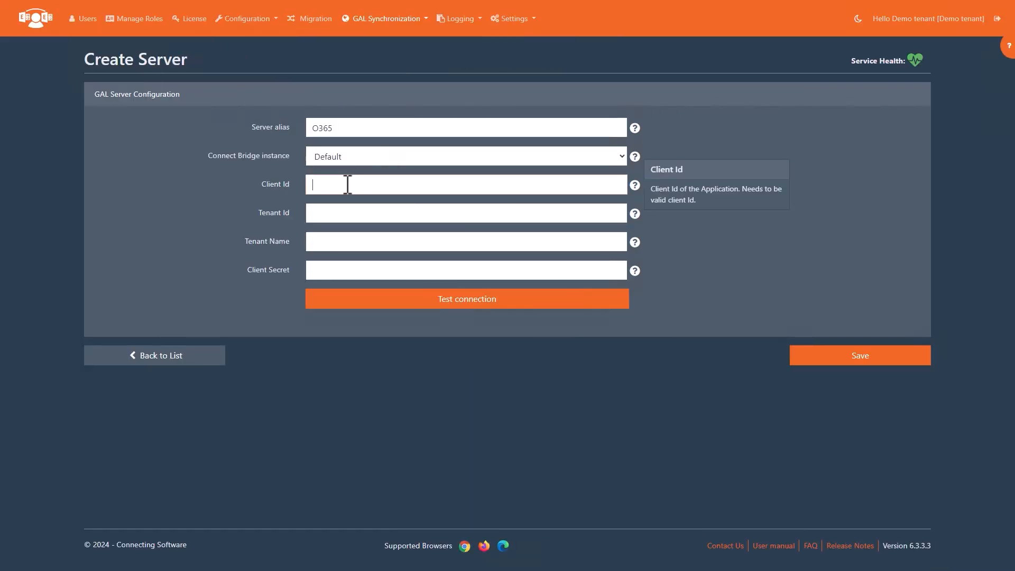
type("fdc81b20-aeb5-4e80-bbc1-57fc4e58ae24")
left_click(365, 214)
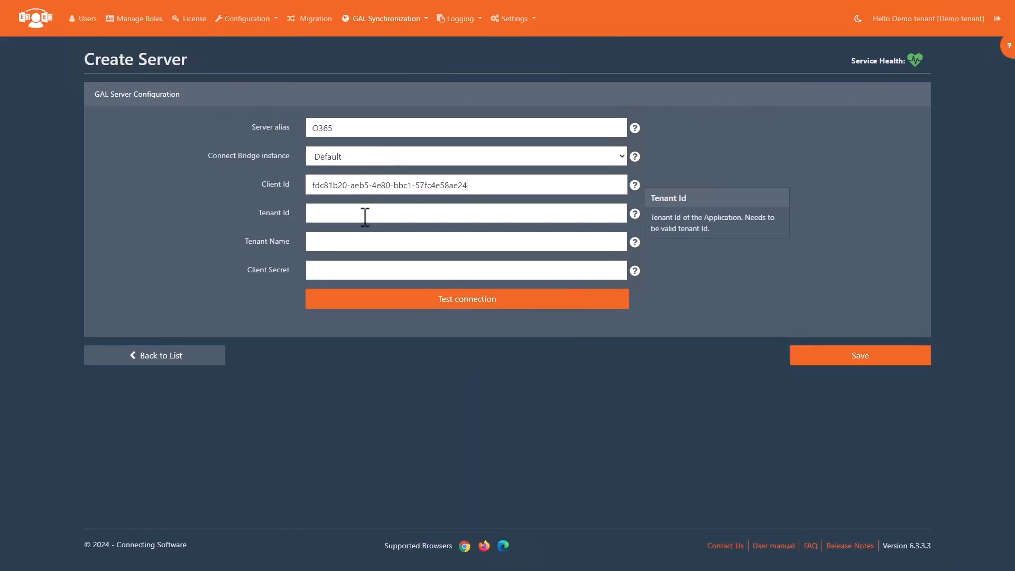
type("572c7fd9-5219-49c3-95d6-e43cbd39ac2c")
left_click(351, 239)
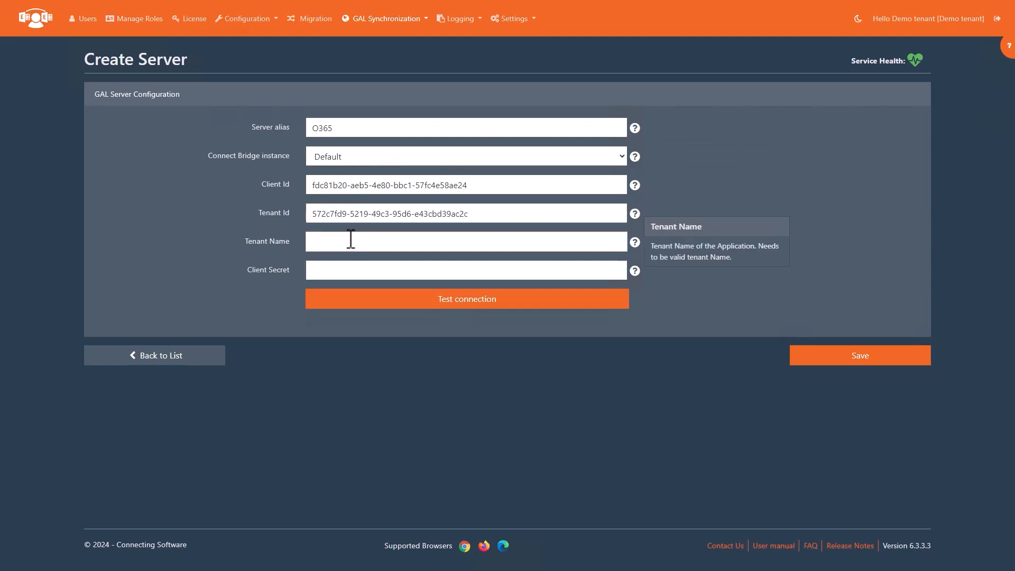
type("O365")
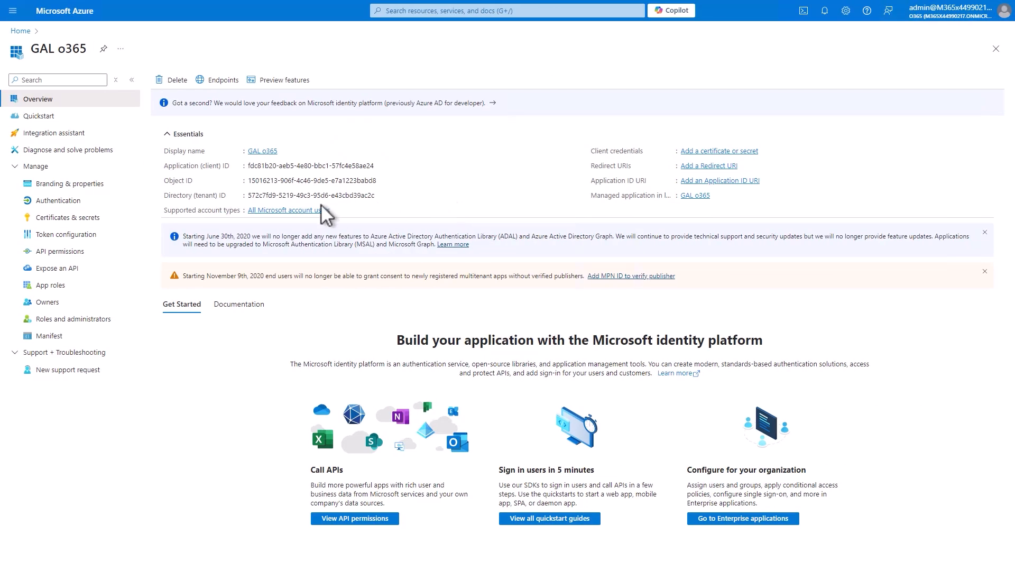
In Azure, add a client secret described as GAL Secret to the GAL o365 application, keeping the default expiry.
left_click(40, 219)
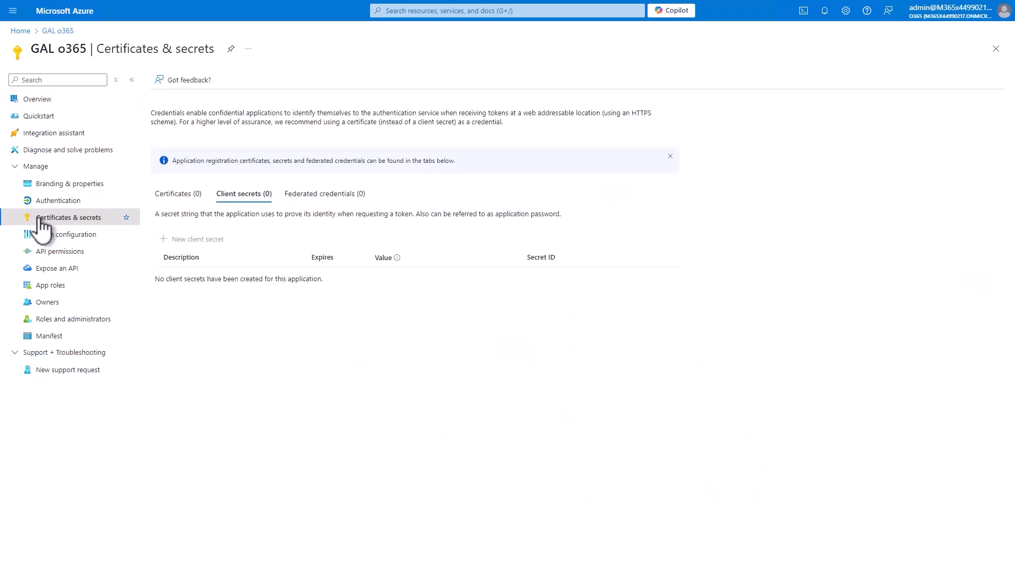
left_click(186, 240)
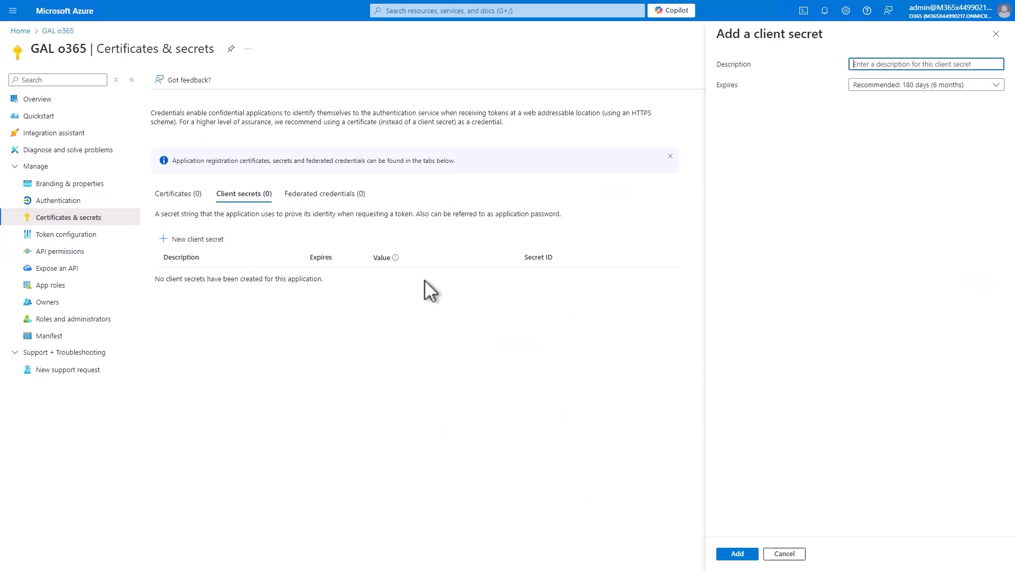
type("GAL Secret")
left_click(746, 554)
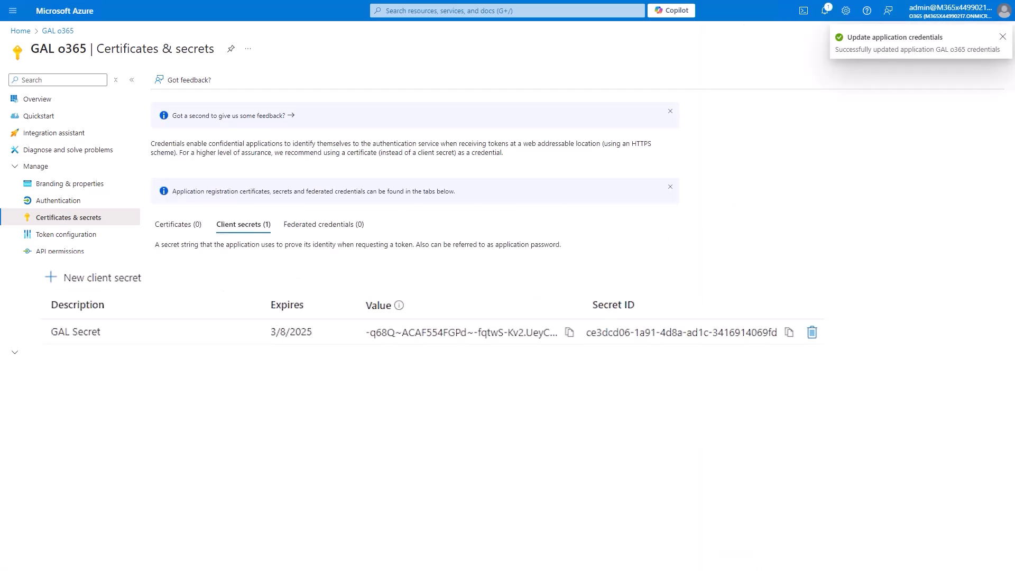
Copy the new client secret's value and paste it into the Client Secret field of the Create Server form.
left_click(569, 332)
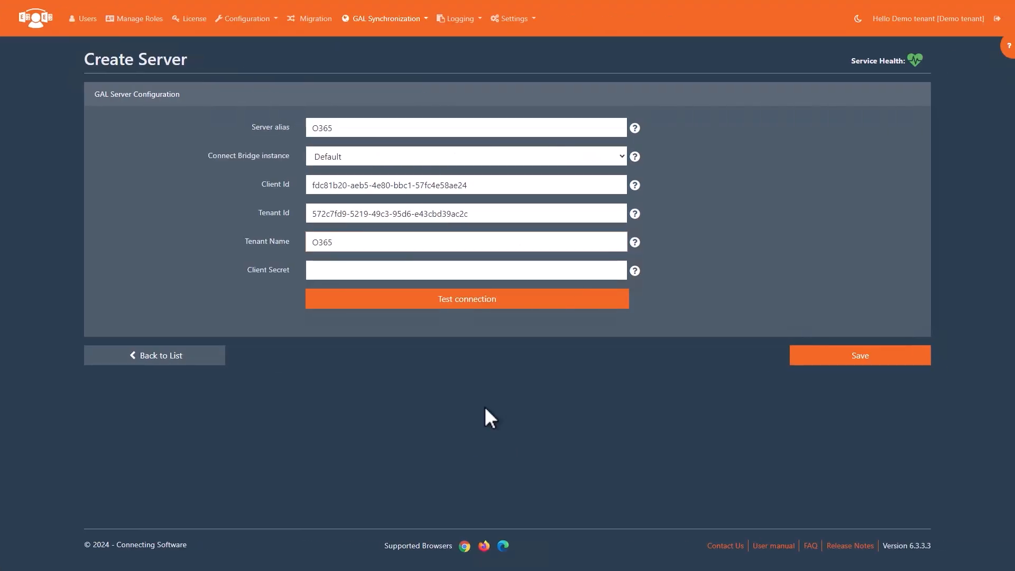
left_click(356, 270)
key("ctrl+v")
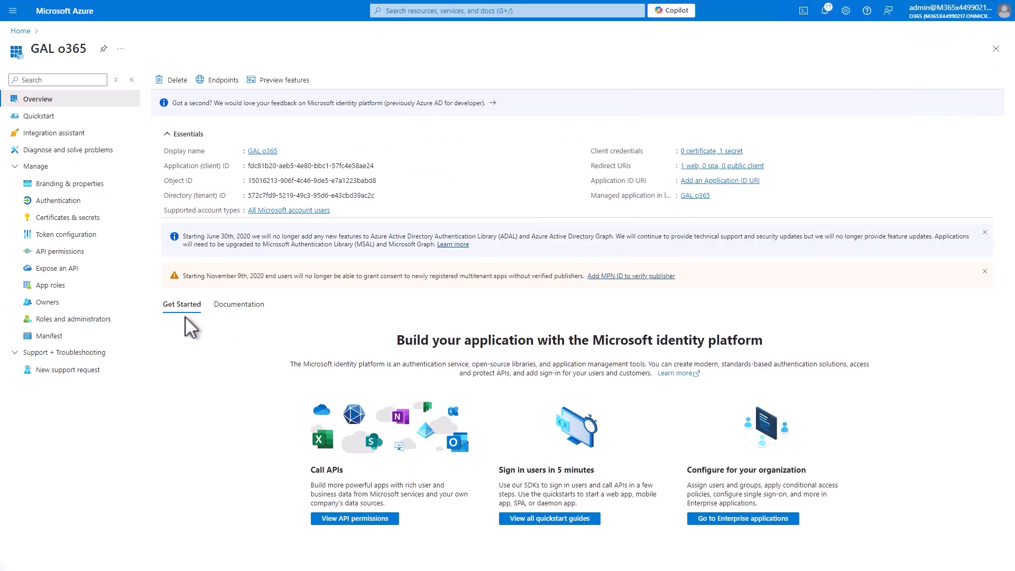
In Azure, request application permissions for the GAL o365 app from the organization's Office 365 Exchange Online API.
left_click(40, 253)
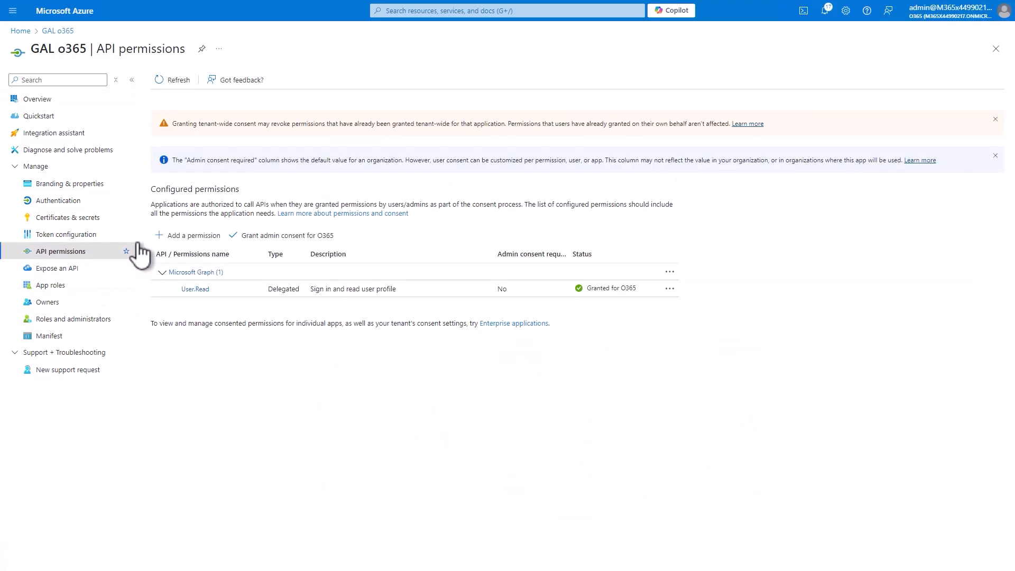
left_click(191, 236)
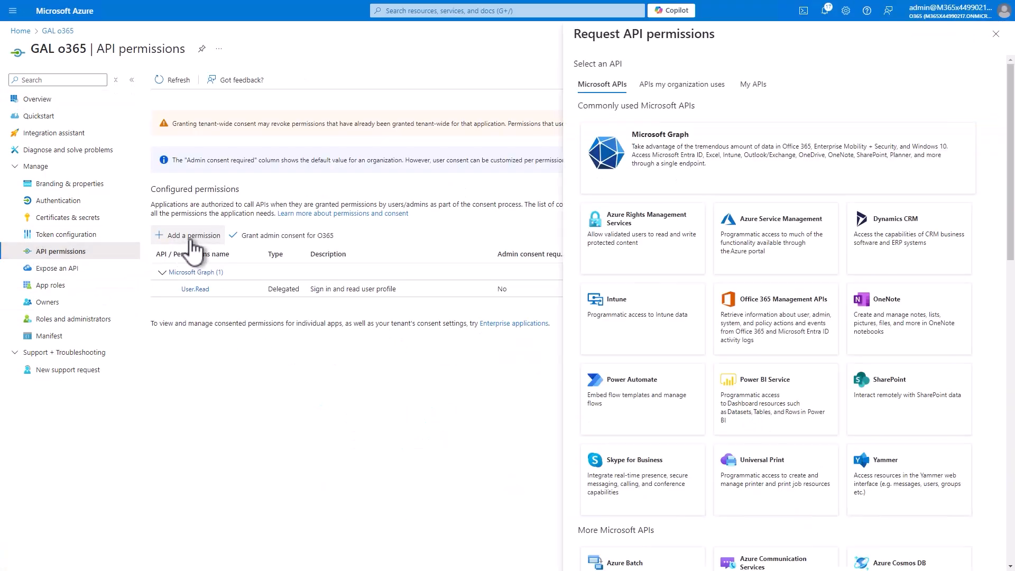
left_click(683, 85)
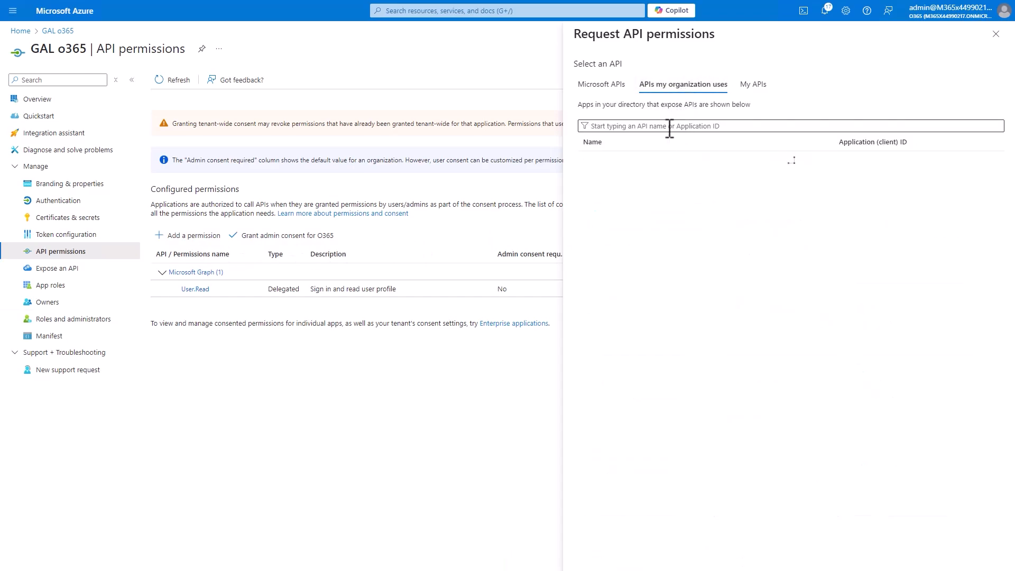
left_click(669, 129)
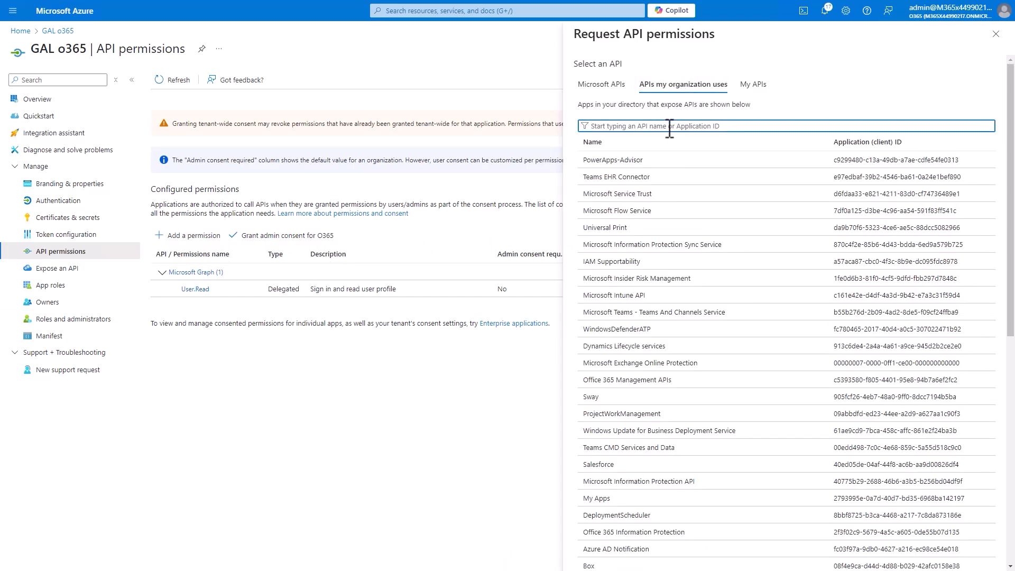
type("office")
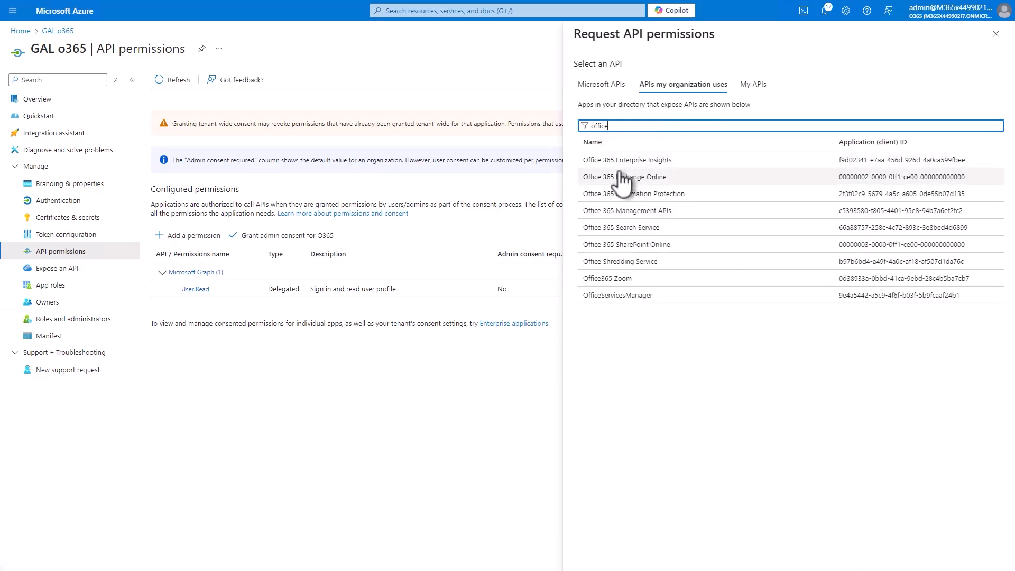
left_click(623, 176)
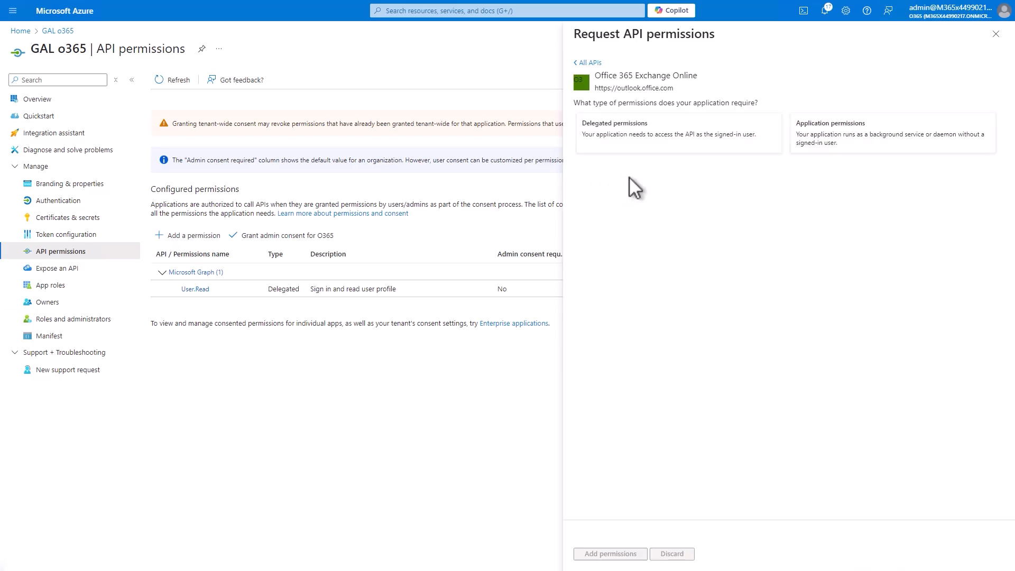
left_click(890, 140)
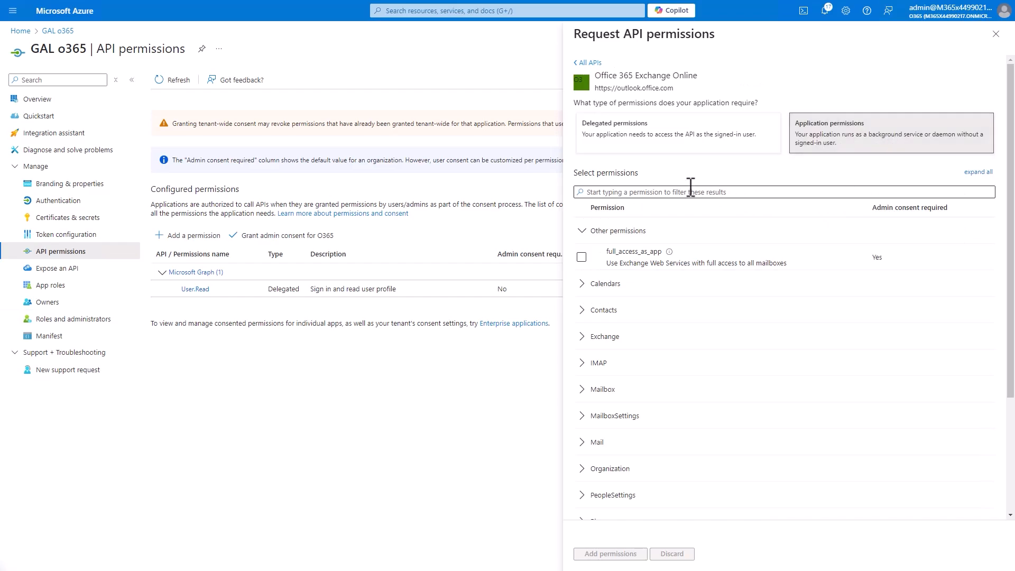
Add the full_access_as_app and Exchange.ManageAsApp permissions to the application and grant admin consent for O365.
left_click(582, 258)
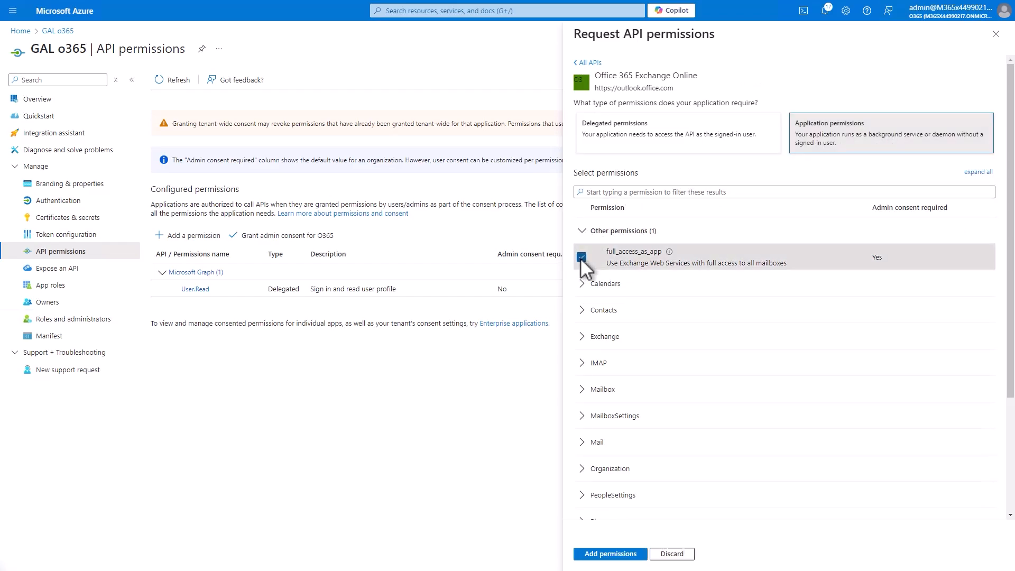
left_click(582, 339)
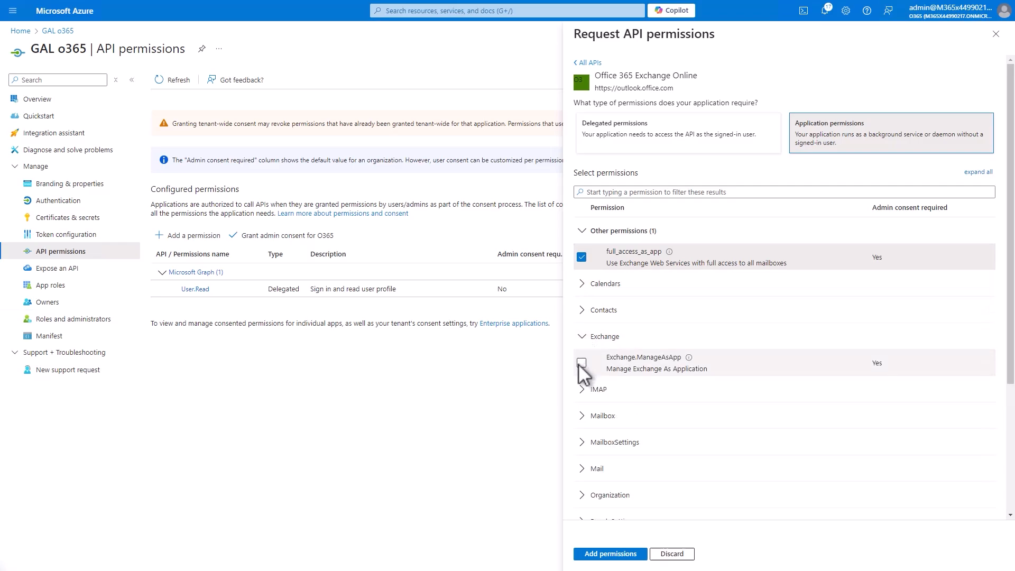
left_click(581, 363)
left_click(610, 553)
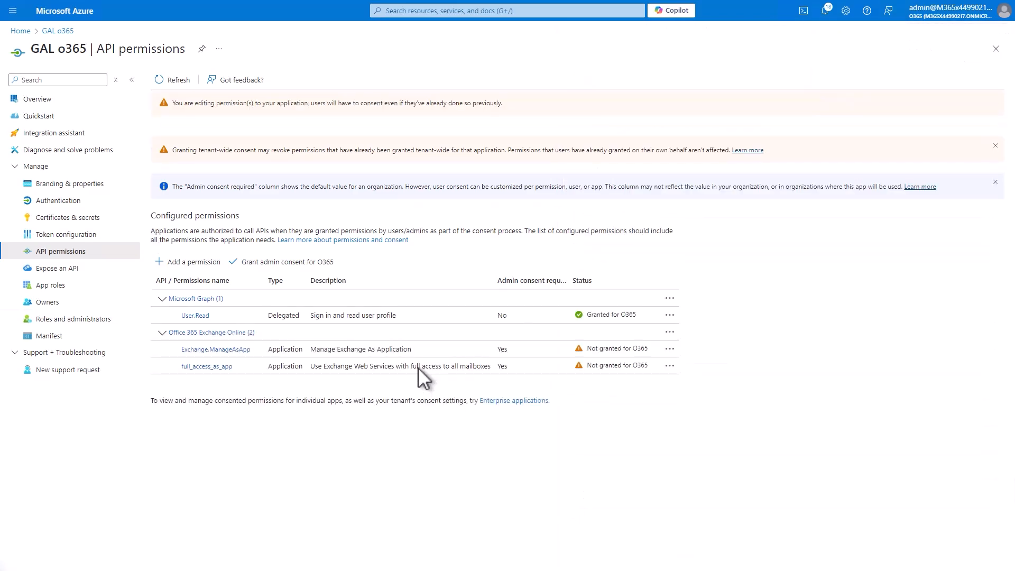
left_click(288, 263)
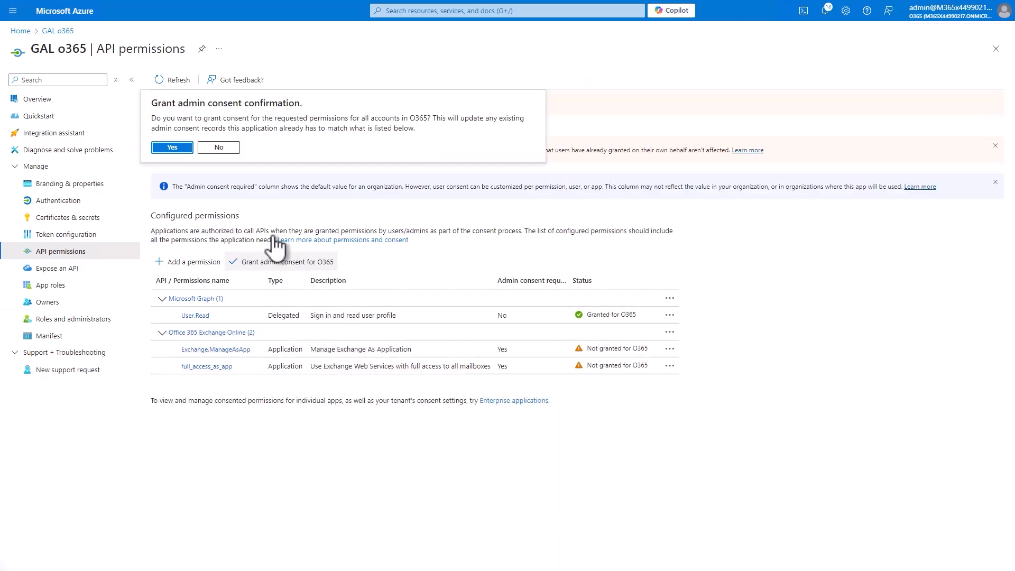
left_click(172, 147)
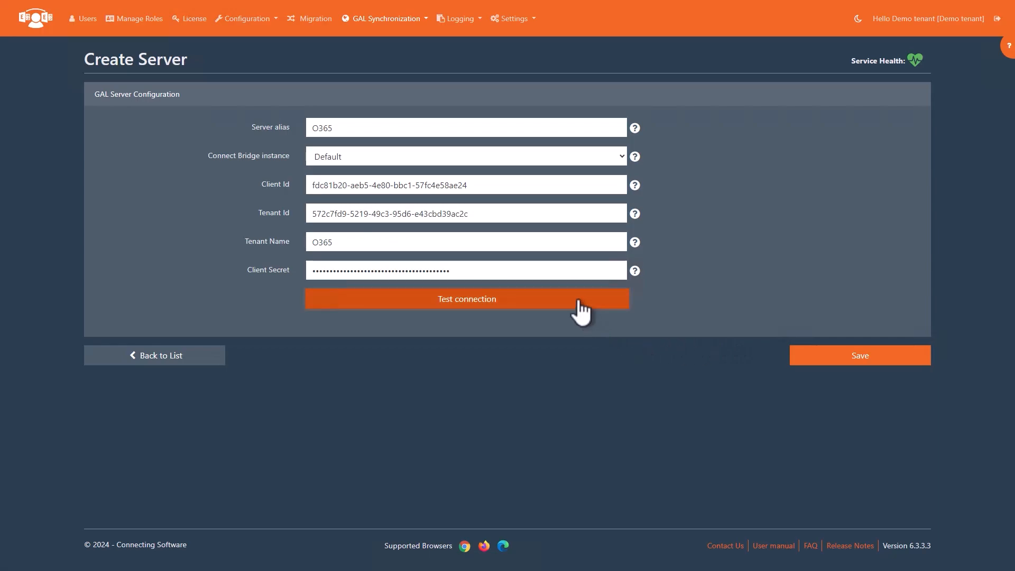
Back in the Create Server form, test the O365 server's connection and save the server.
left_click(580, 301)
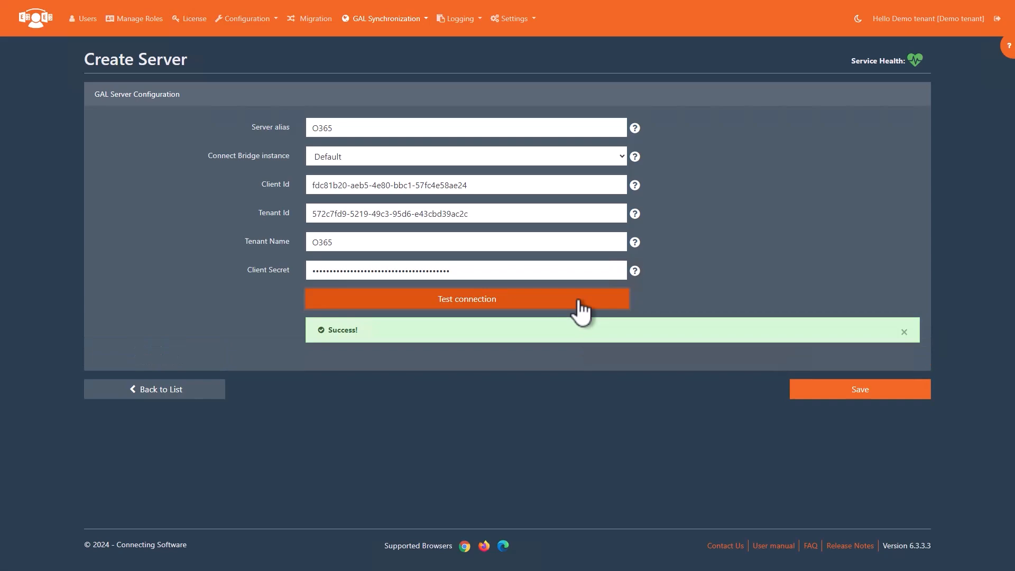
left_click(841, 398)
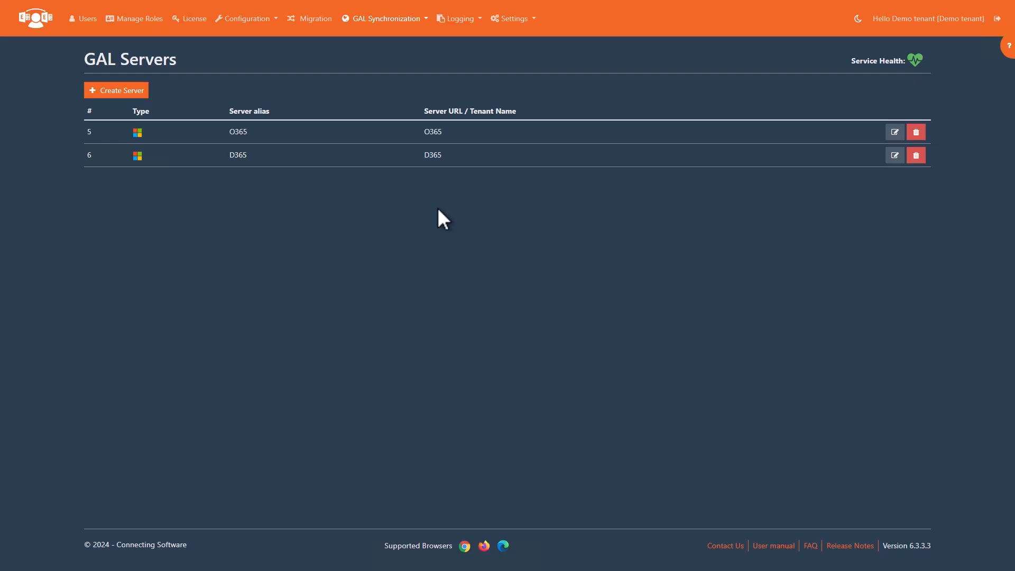
Create a new GAL synchronization mapping with D365 as the first server and O365 as the second server.
left_click(356, 20)
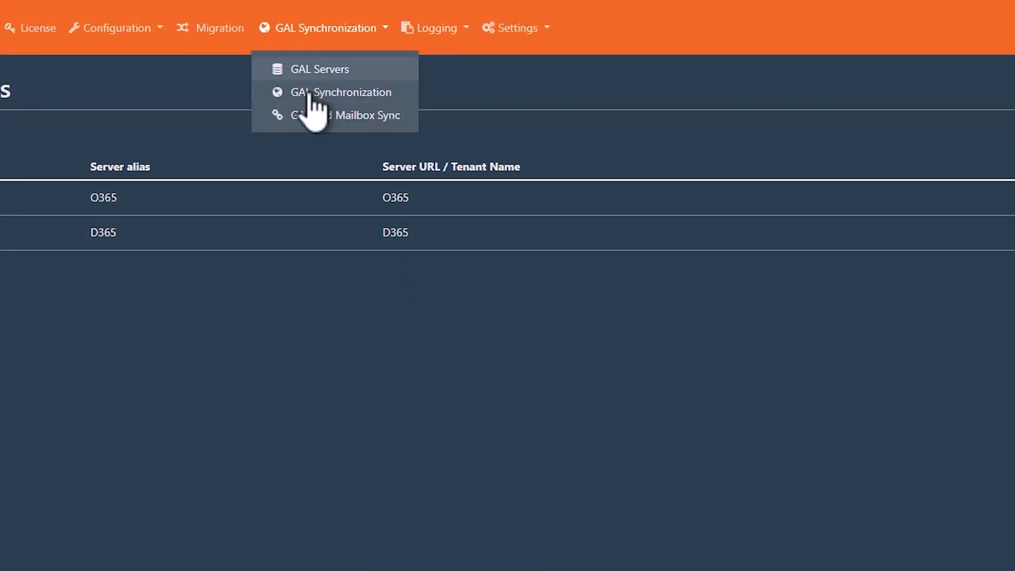
left_click(309, 96)
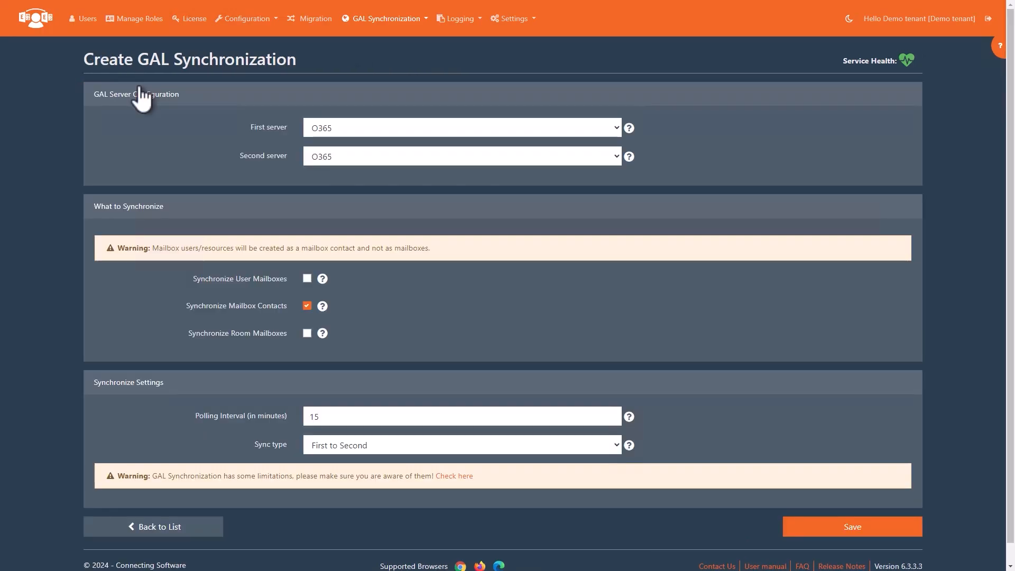
left_click(383, 128)
left_click(346, 160)
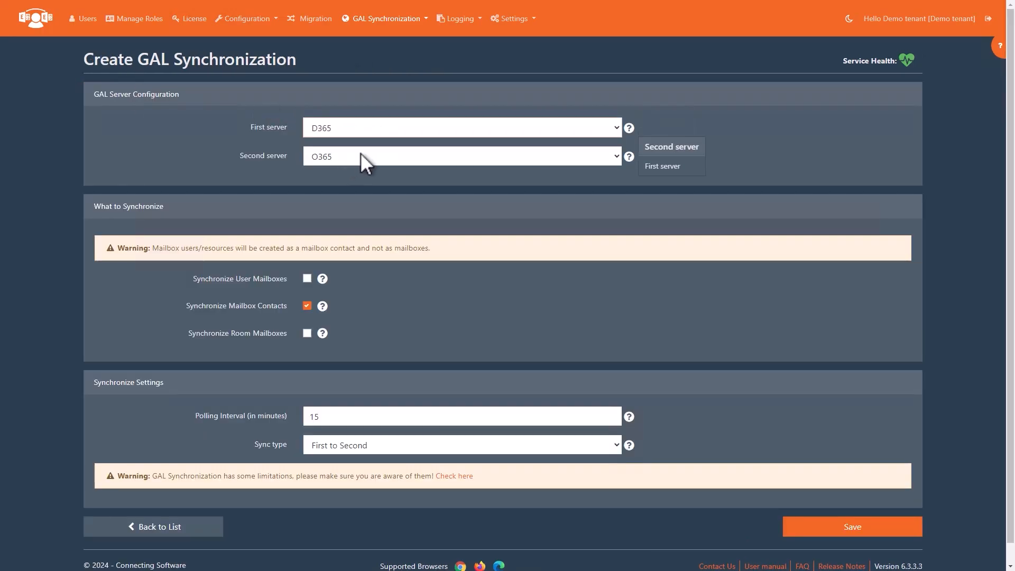
left_click(365, 154)
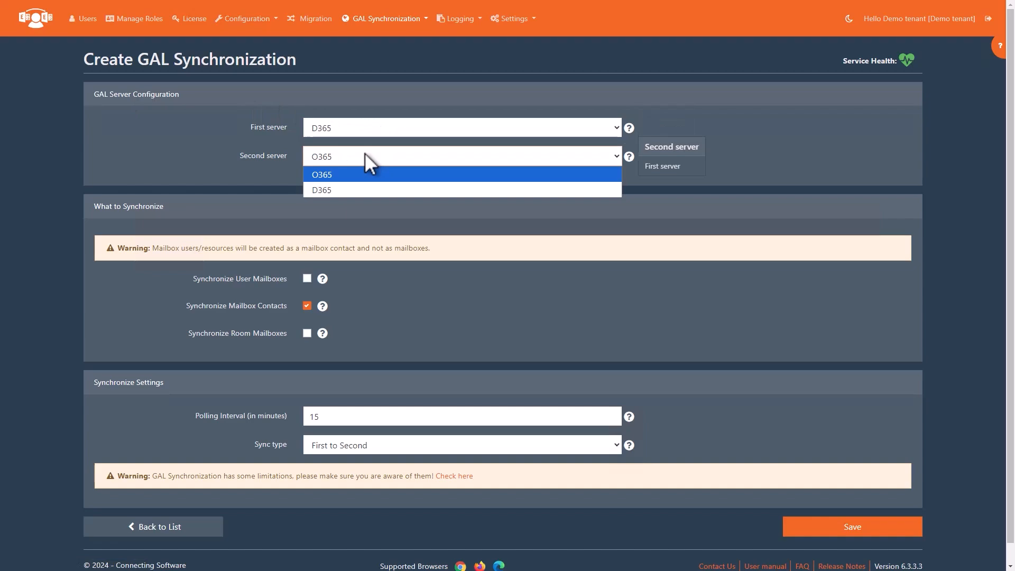
left_click(344, 171)
Set the mapping's sync type to Bidirectional and save the GAL synchronization.
scroll(222, 259, "down", 1)
mouse_move(323, 286)
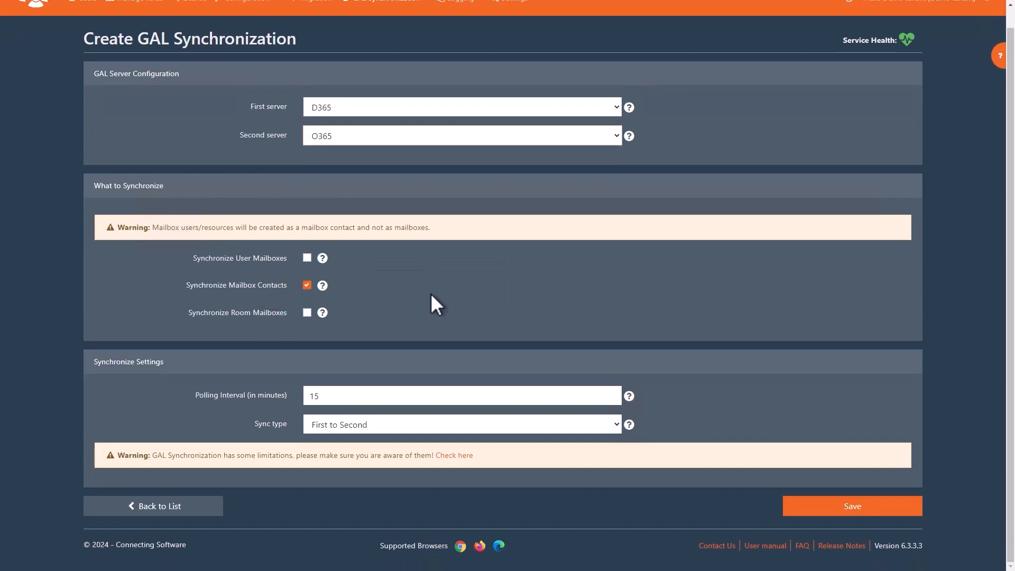
left_click(441, 422)
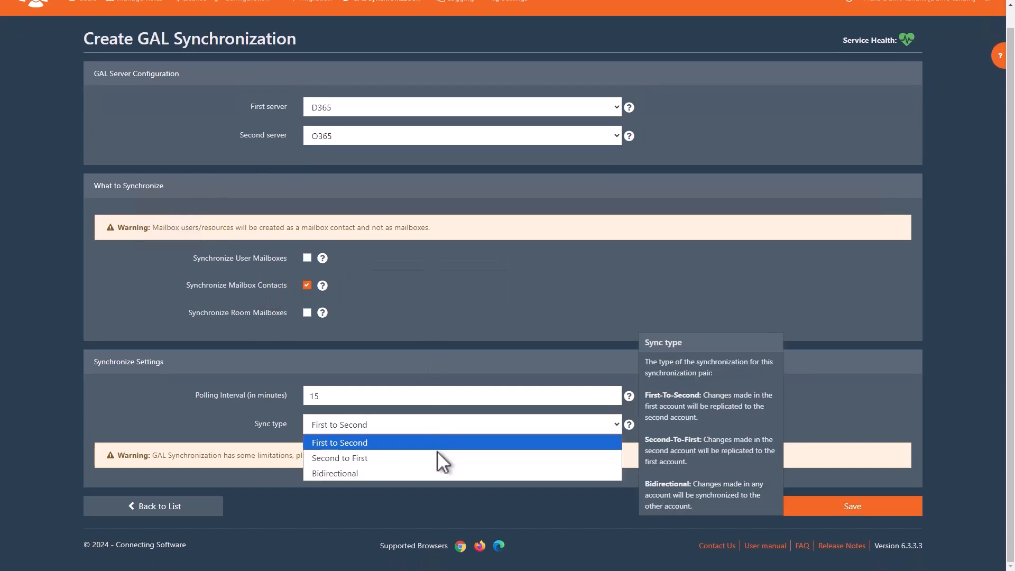
left_click(419, 474)
left_click(855, 509)
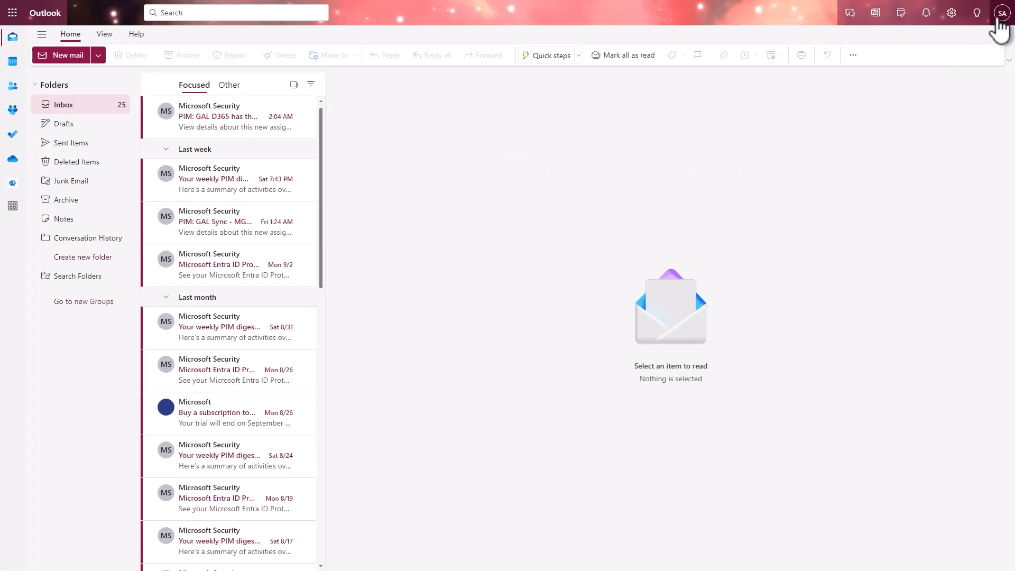
In the D365 tenant's Outlook, check the signed-in account and view the directory's All Contacts list.
left_click(998, 20)
left_click(345, 196)
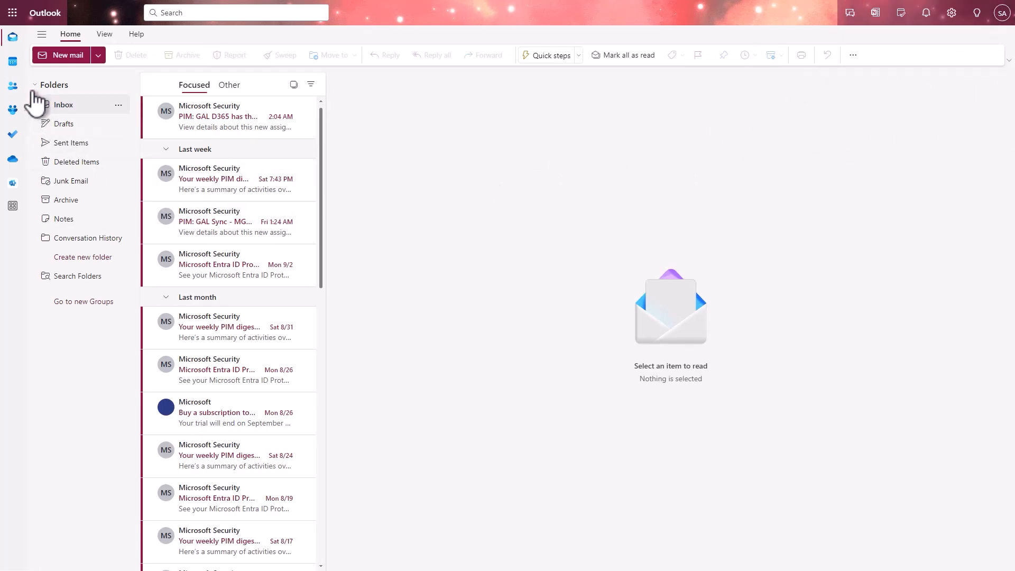
left_click(14, 87)
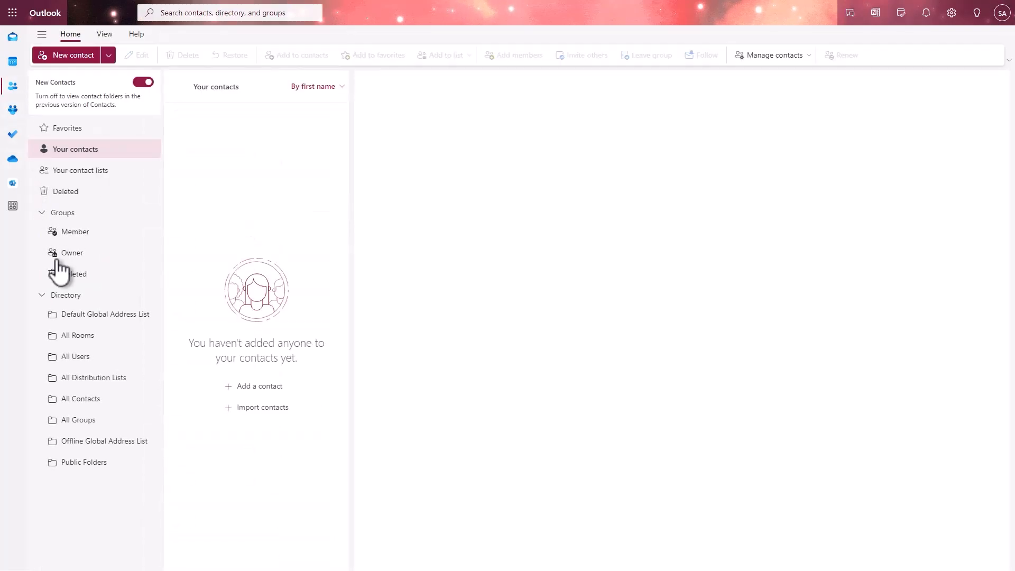
left_click(68, 398)
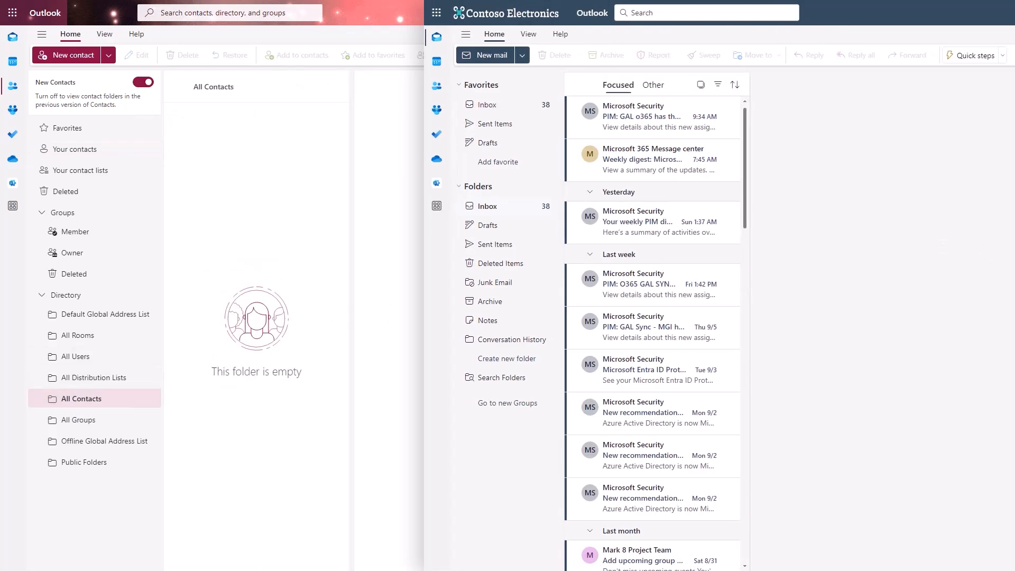
In the Contoso Electronics Outlook, view the directory's All Contacts list and open its first contact.
left_click(441, 87)
left_click(513, 400)
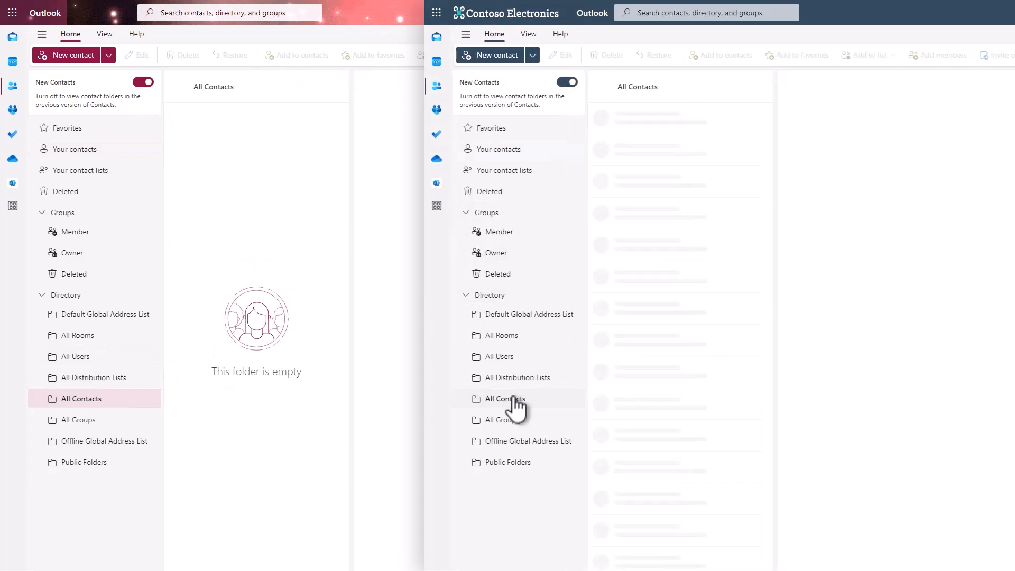
left_click(696, 112)
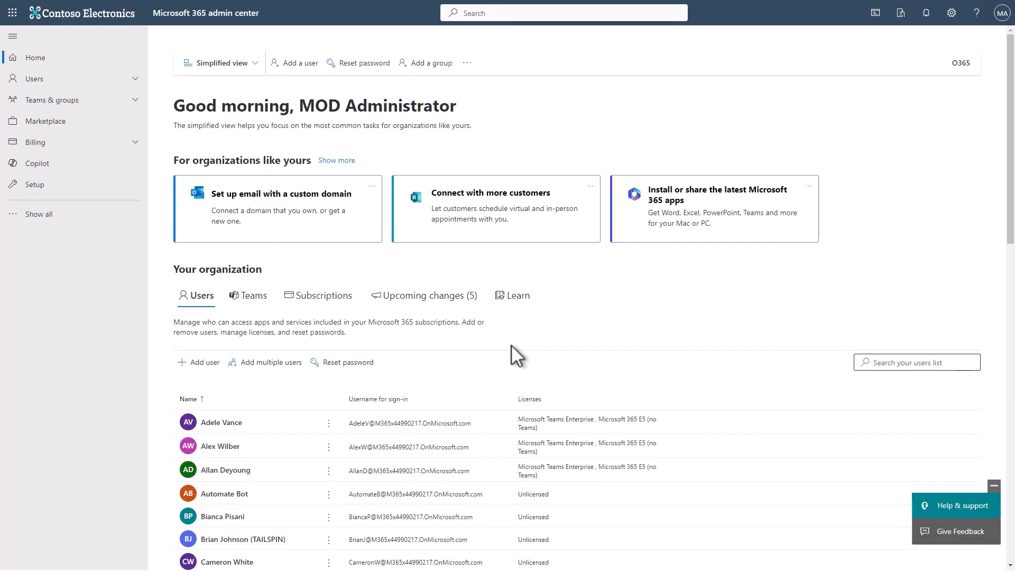
In the Contoso Microsoft 365 admin center, start a new contact with first name Test User and last name O365.
left_click(133, 81)
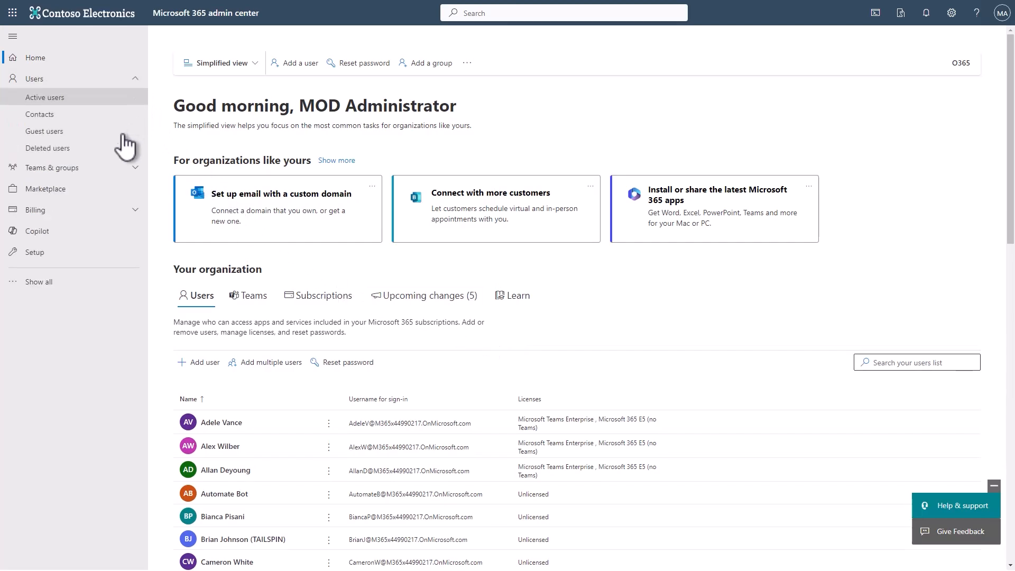
left_click(40, 115)
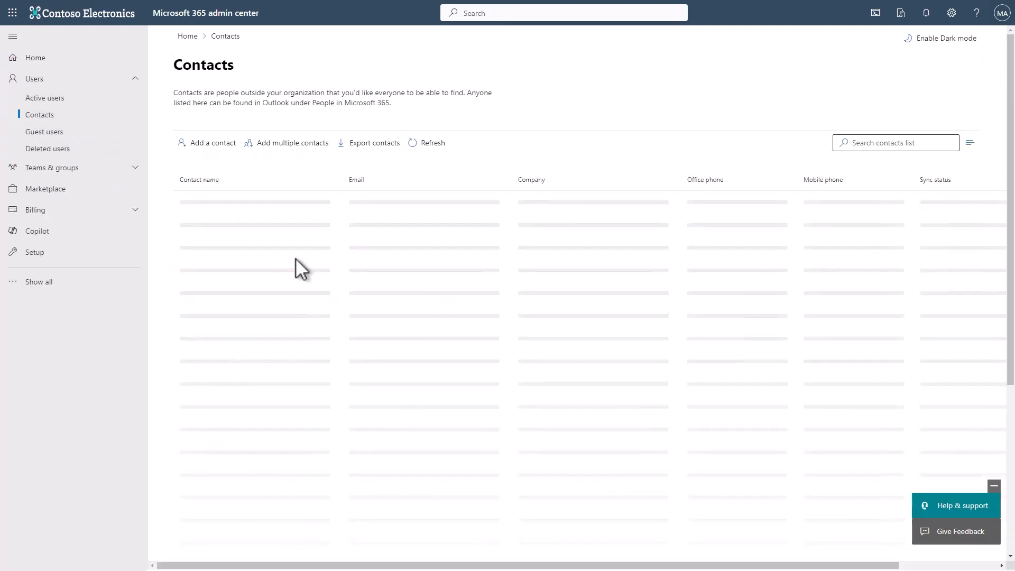
left_click(206, 142)
left_click(742, 112)
type("Test User")
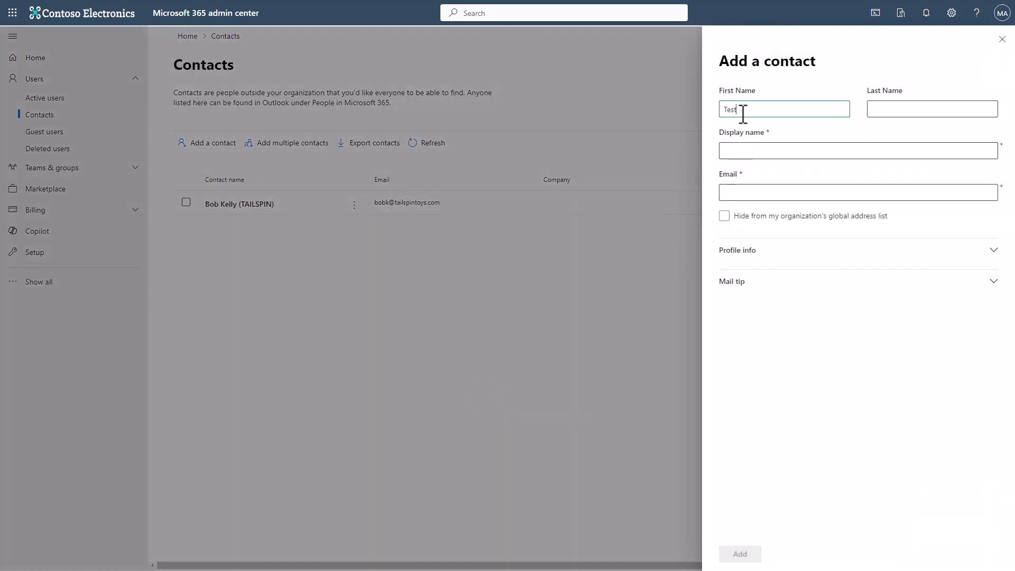
key("Tab")
type("O365")
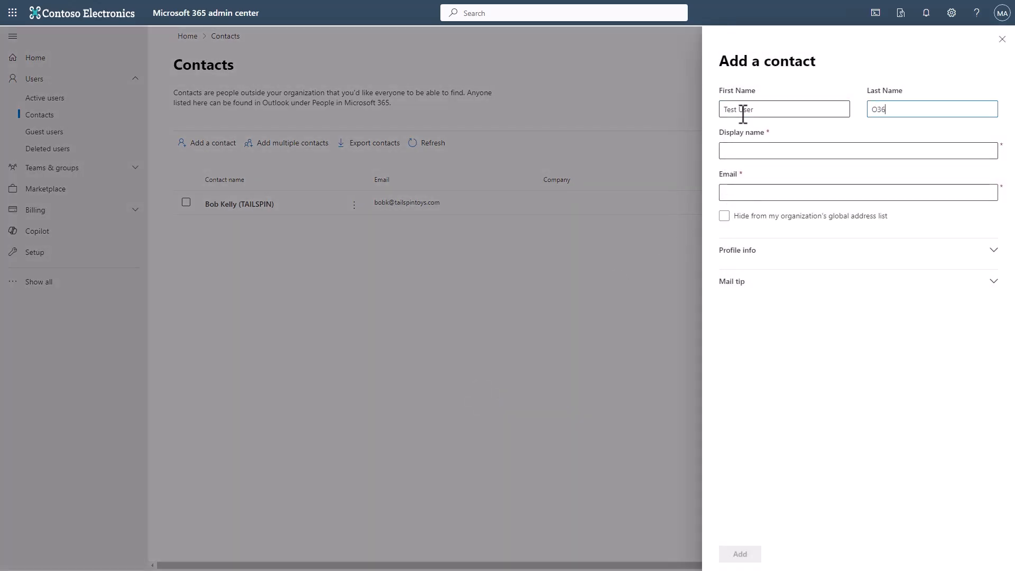
Fill in the contact's email address, add the contact and close the confirmation pane.
left_click(755, 191)
type("test@contoso.com")
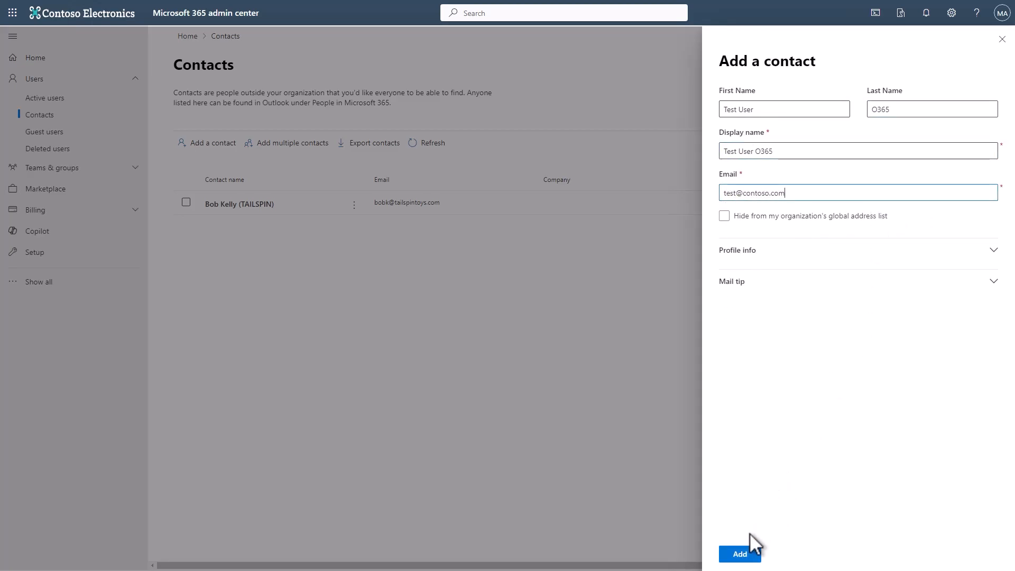
left_click(746, 553)
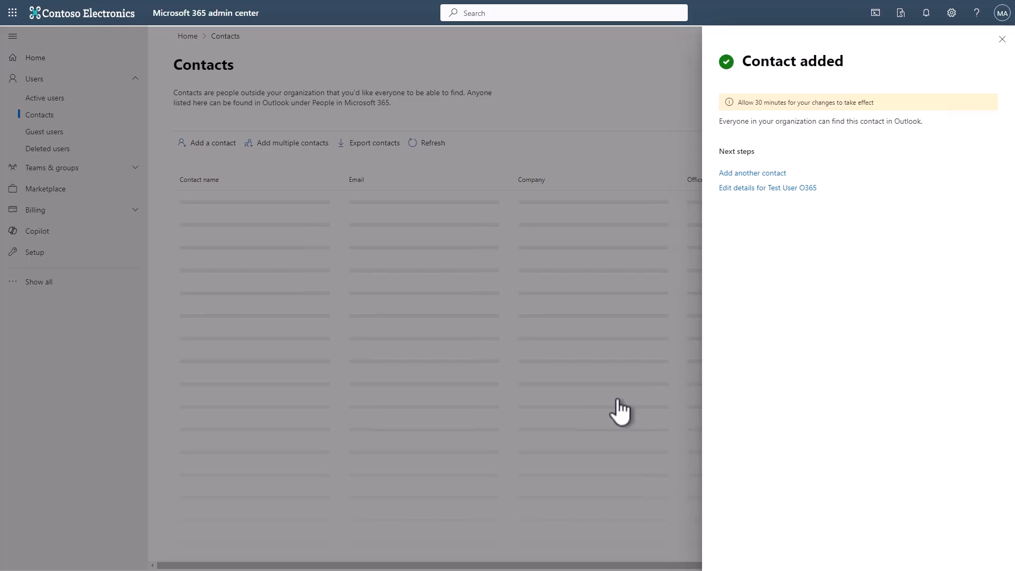
left_click(1002, 39)
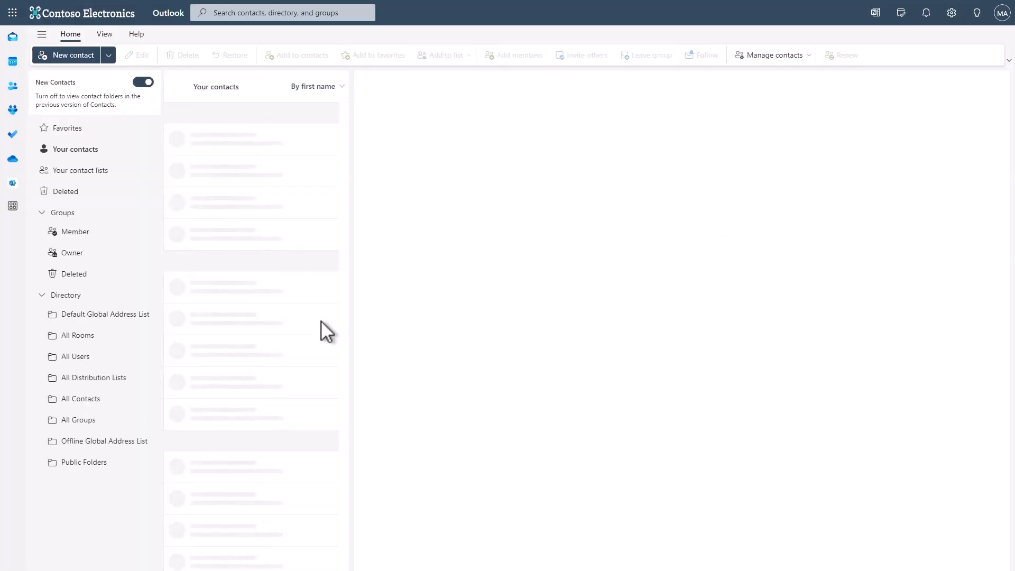
In the Contoso Electronics Outlook, open the Test User O365 contact from the directory's All Contacts list.
left_click(88, 401)
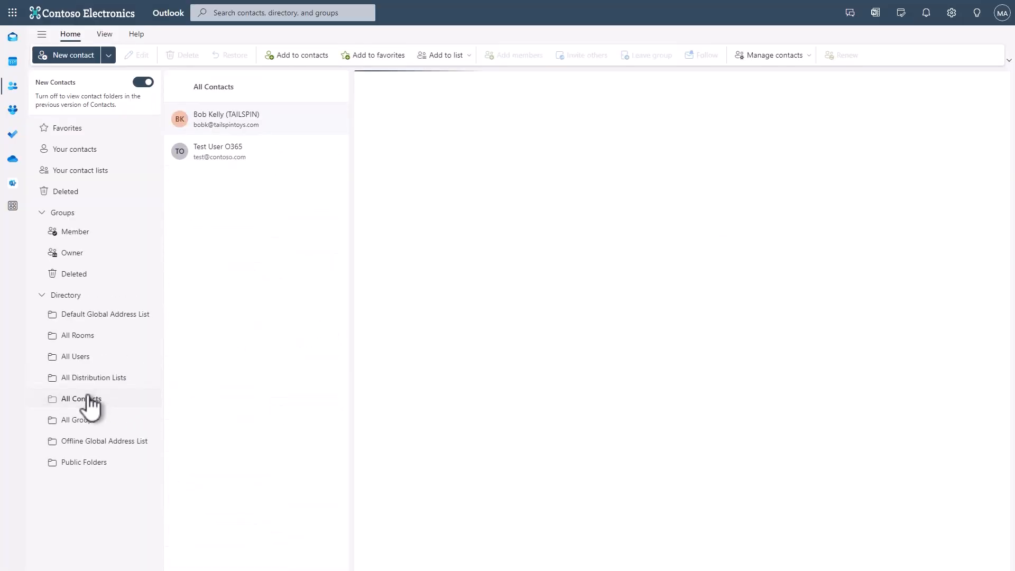
left_click(242, 163)
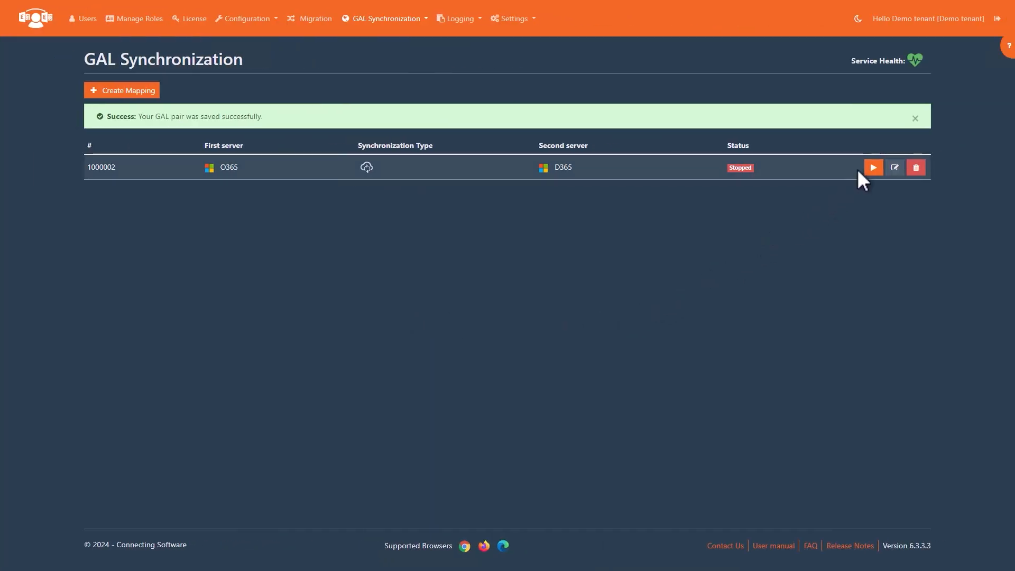
Start the GAL synchronization between O365 and D365, and open Test User O365 under All Contacts in the D365 tenant's Outlook.
left_click(870, 167)
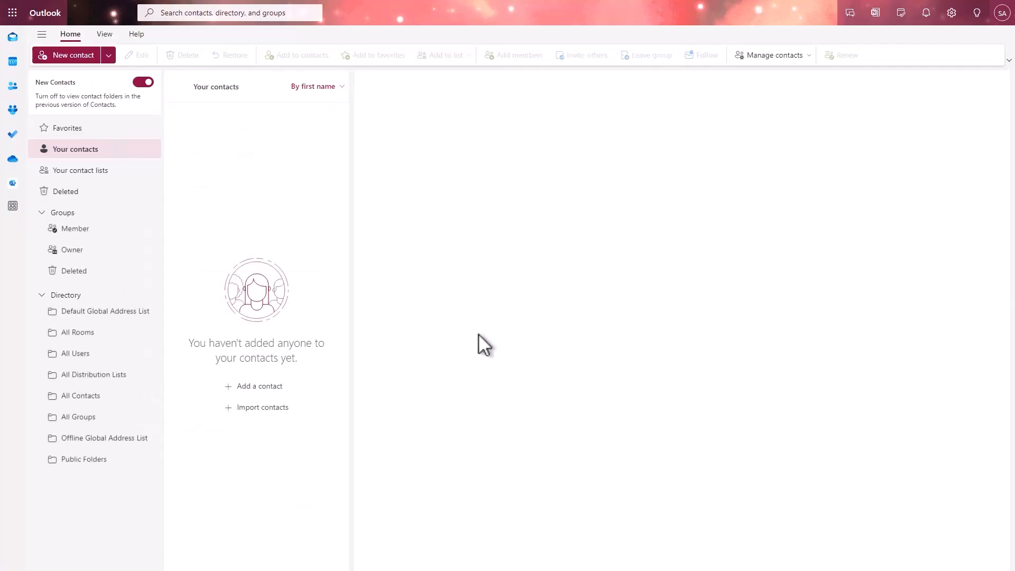
left_click(80, 400)
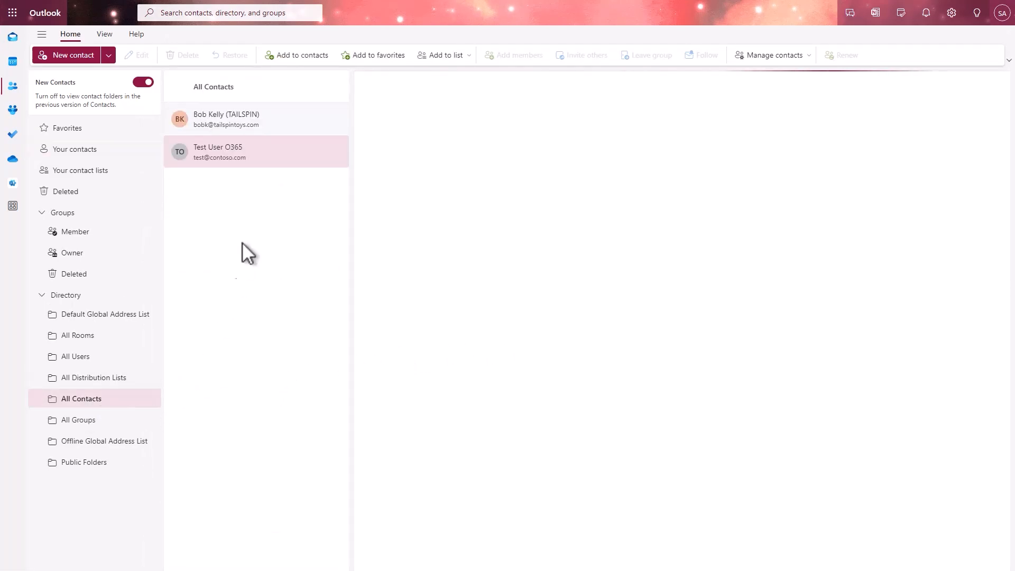
left_click(276, 165)
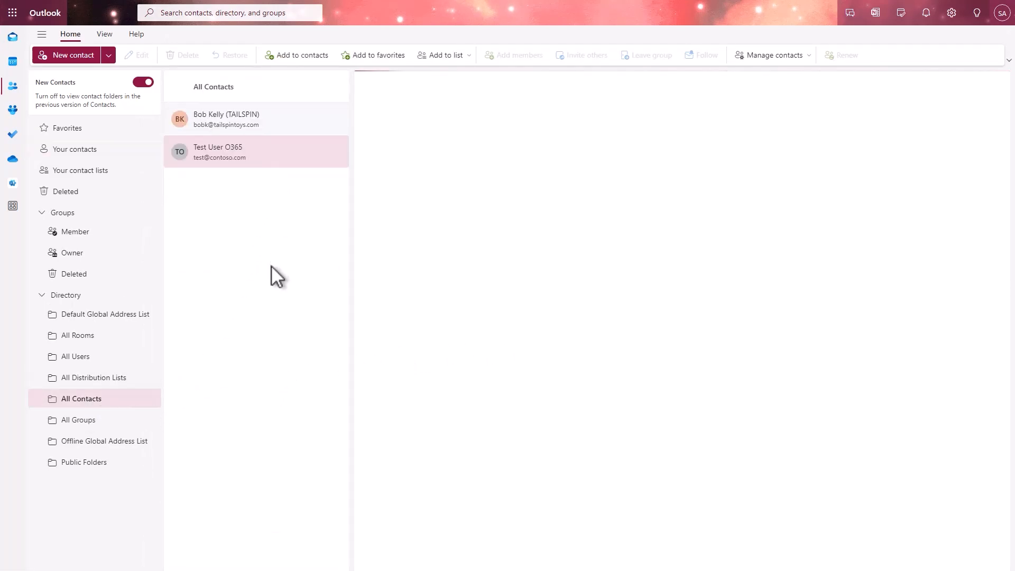